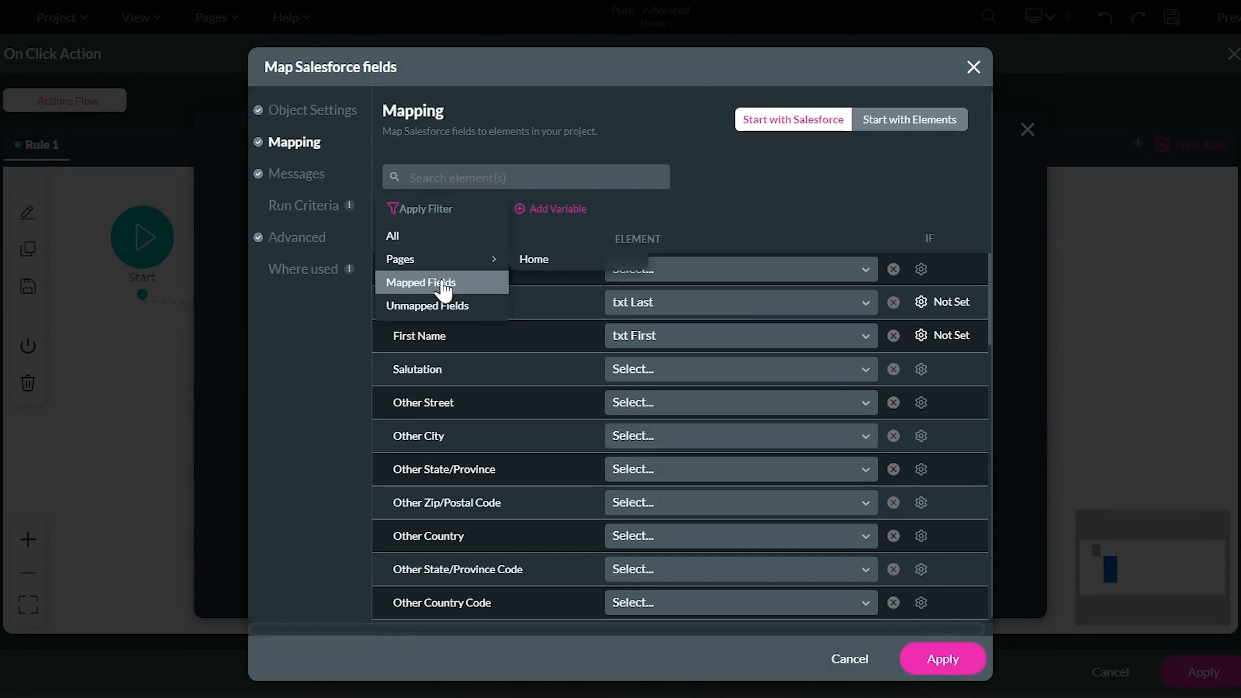
# Filter the Salesforce mapping to Mapped Fields, then open the push's Advanced settings
pyautogui.click(443, 282)
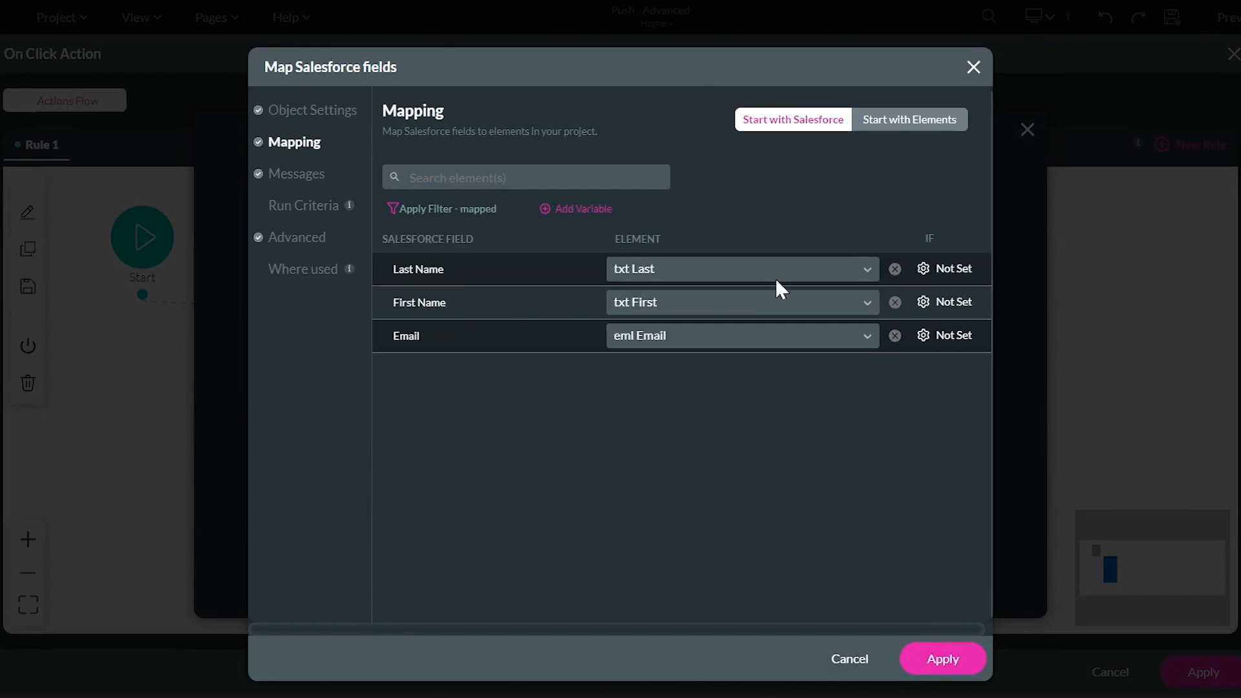
pyautogui.click(289, 243)
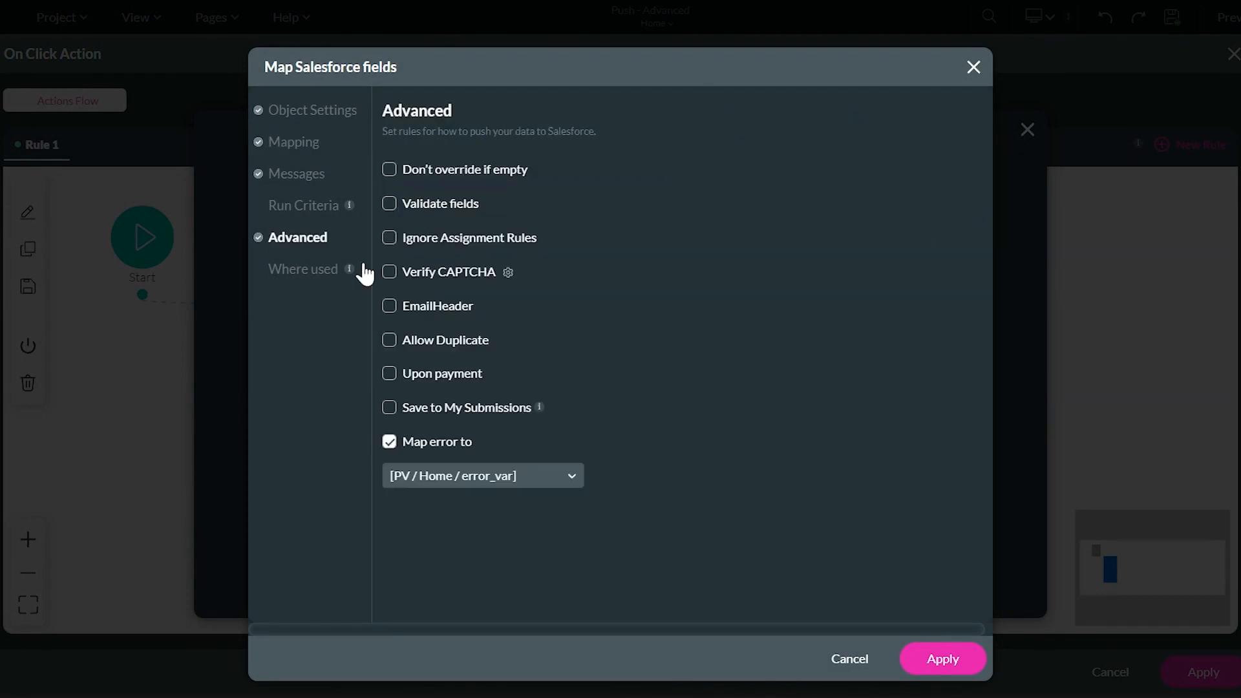
# Turn off Map error to, turn on Don't override if empty, and open an existing Salesforce contact
pyautogui.click(408, 442)
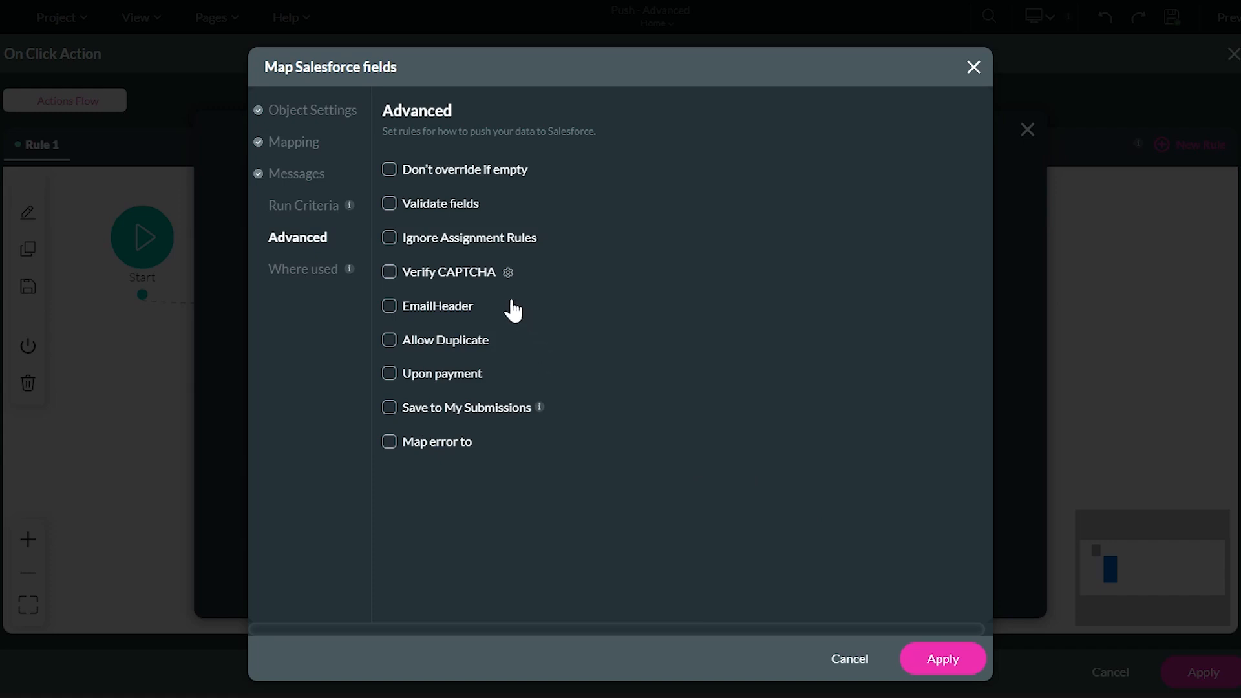
pyautogui.click(389, 169)
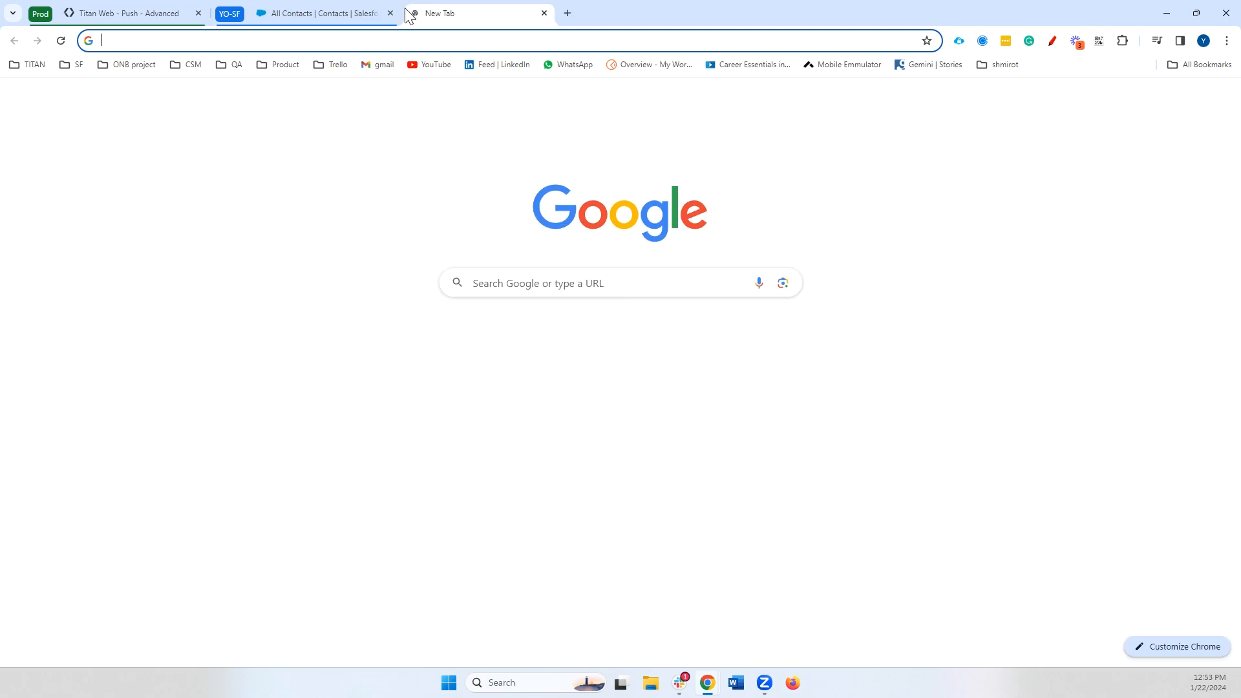
pyautogui.click(323, 13)
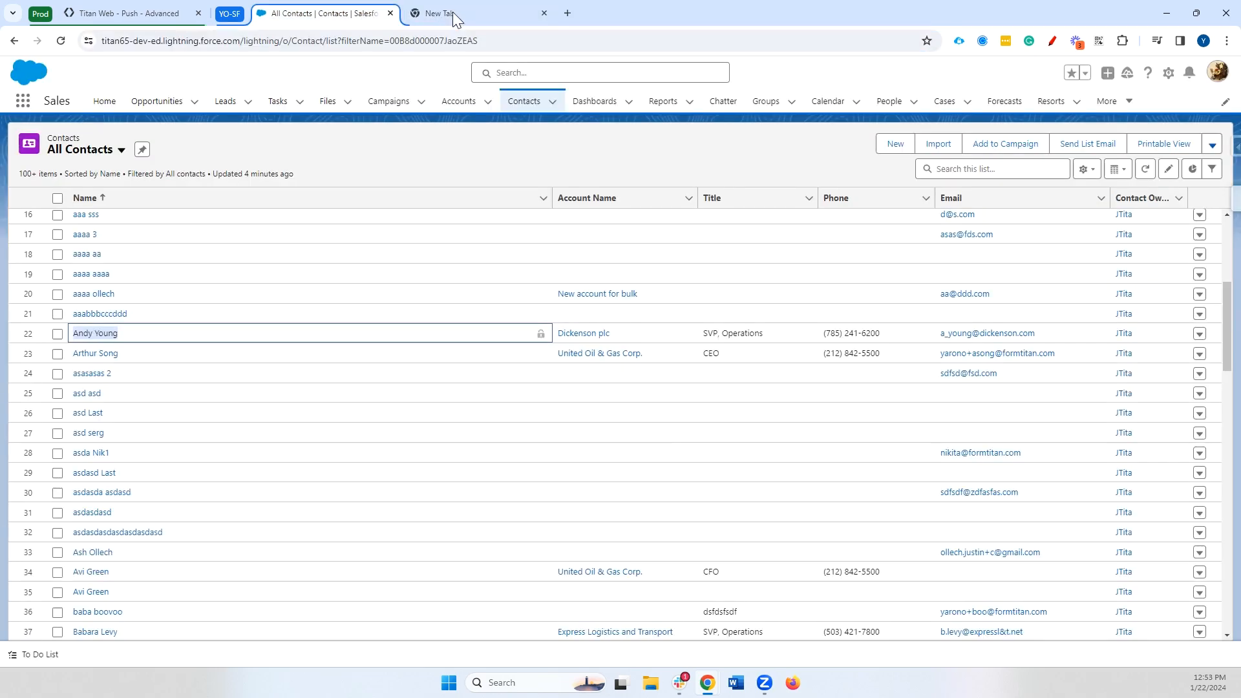
pyautogui.click(95, 333)
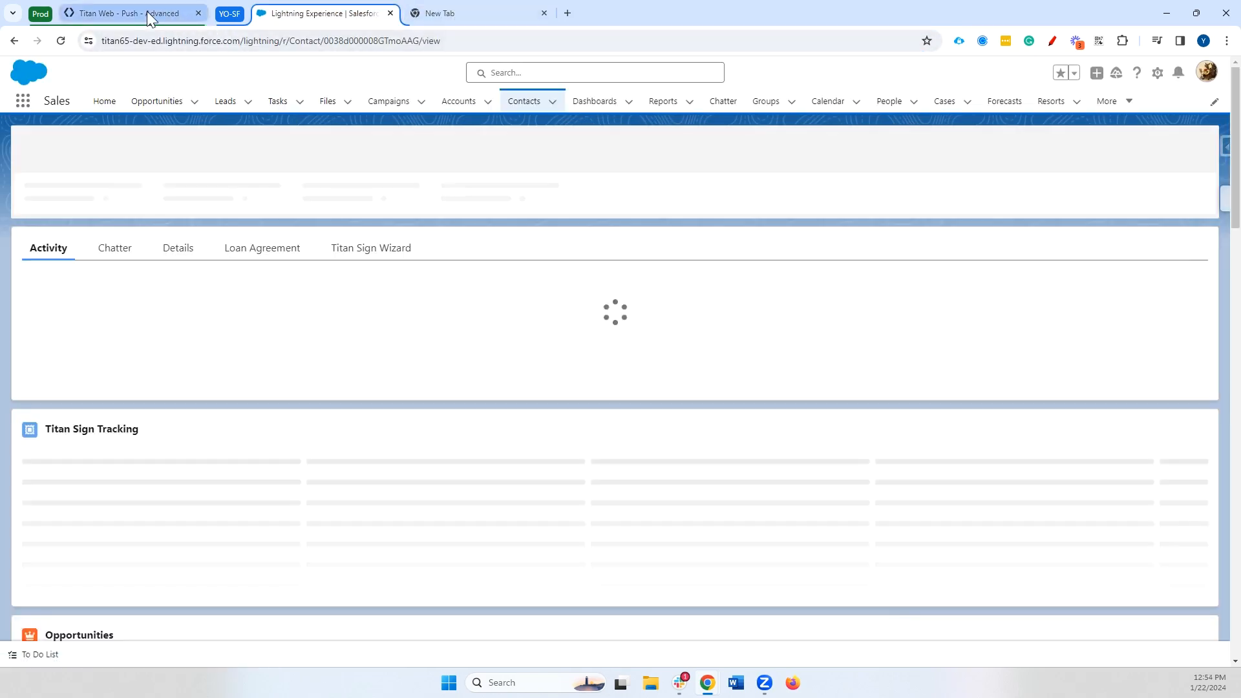
pyautogui.click(146, 10)
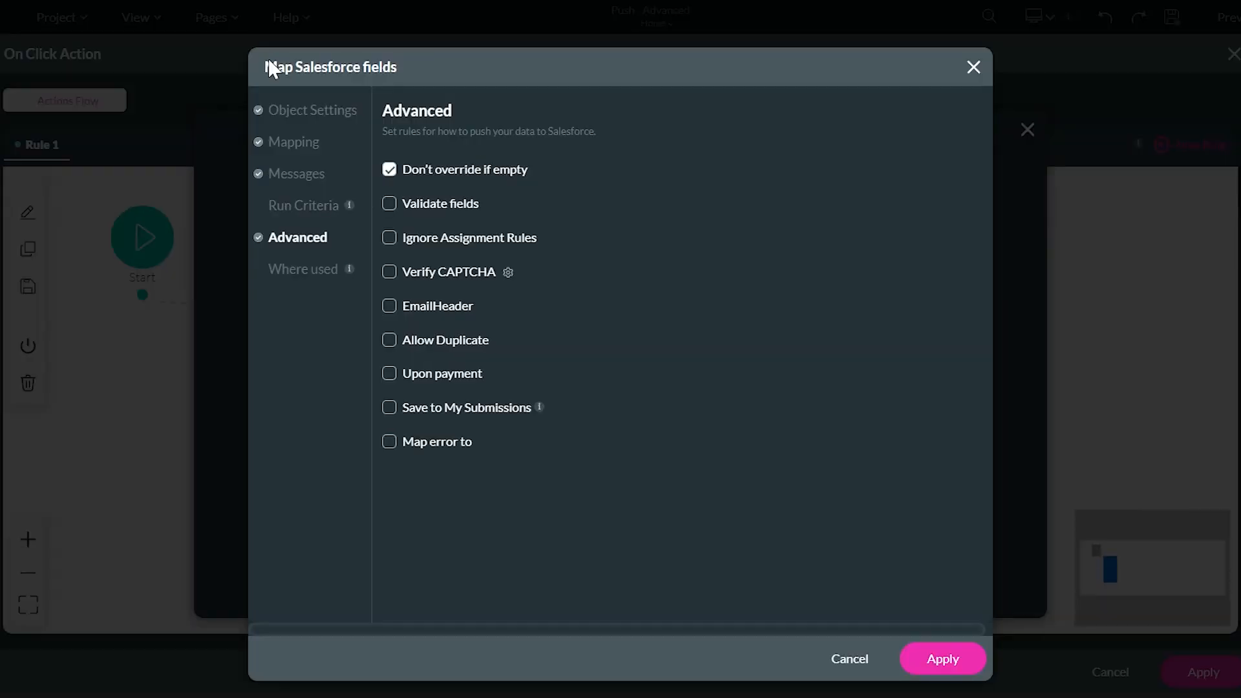
# Set the Contact push action to Update, with the condition value set to the contact's record ID
pyautogui.click(306, 115)
pyautogui.click(442, 254)
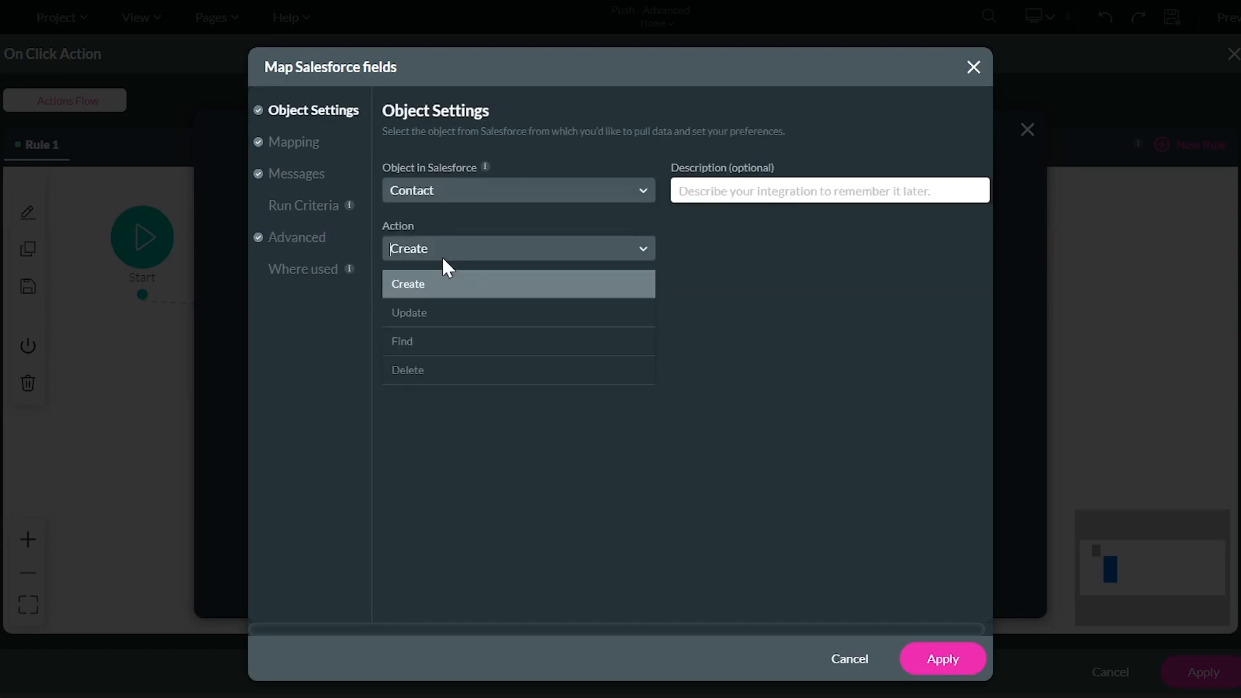
pyautogui.click(424, 314)
pyautogui.click(291, 146)
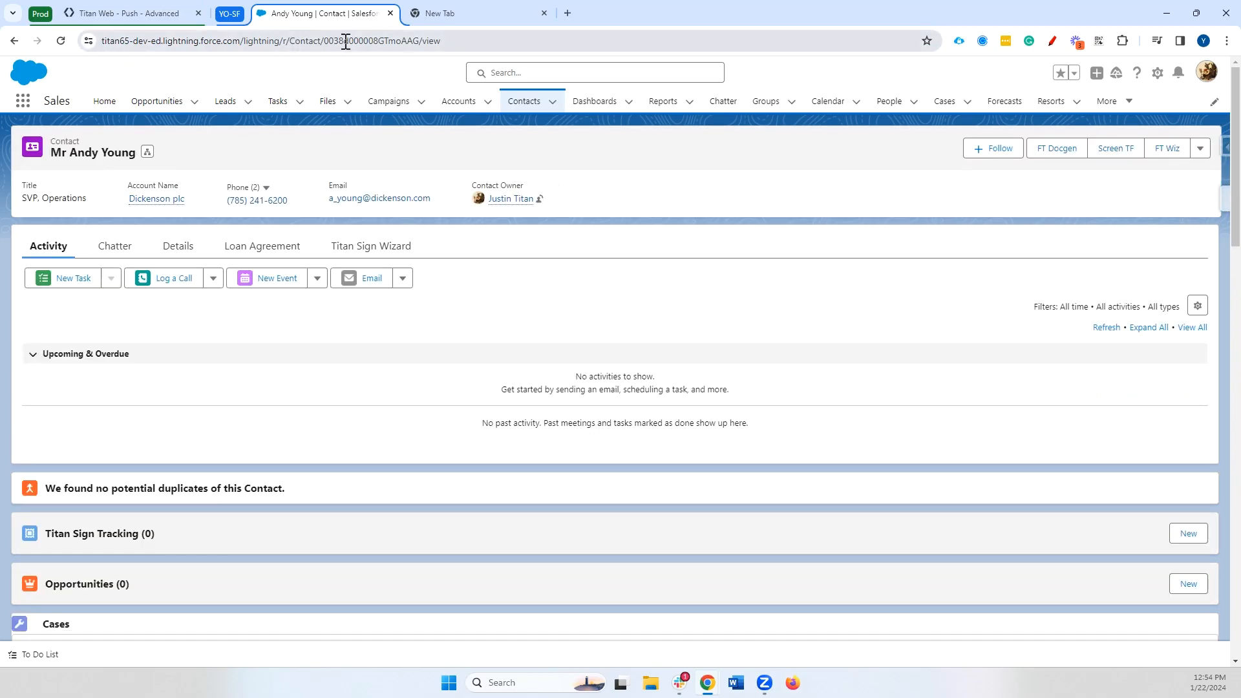
pyautogui.click(352, 41)
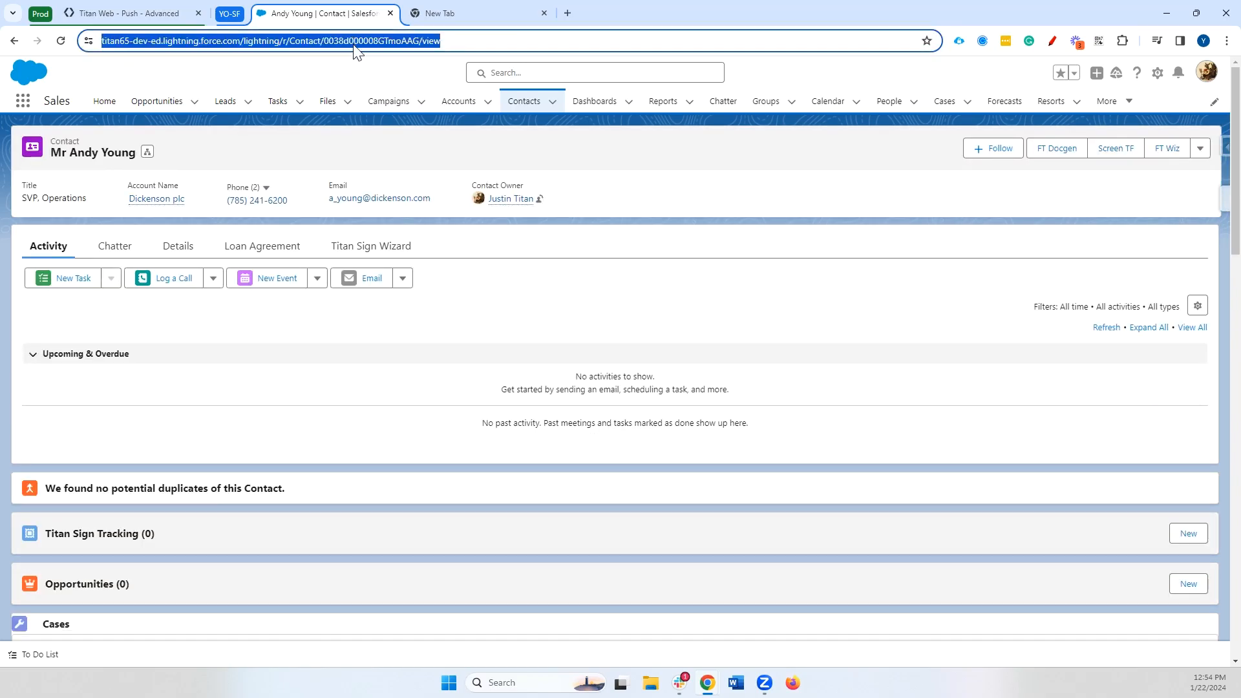
pyautogui.doubleClick(355, 40)
pyautogui.hotkey('ctrl', 'c')
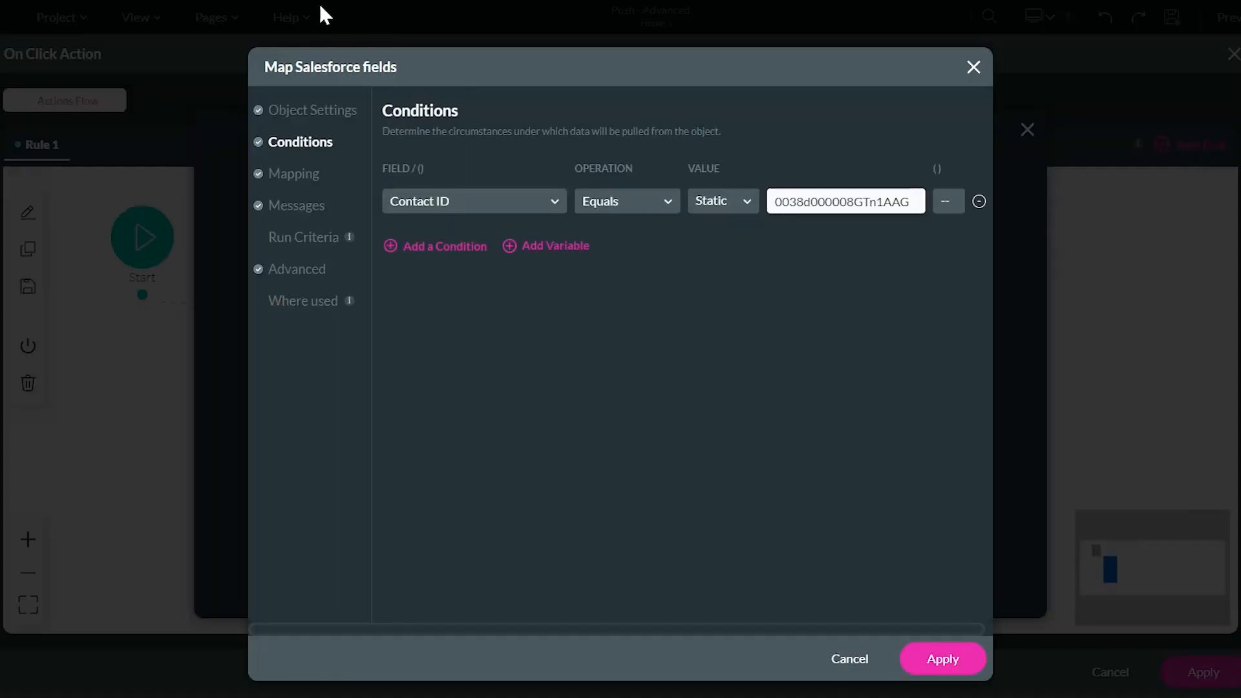
pyautogui.doubleClick(855, 203)
pyautogui.hotkey('ctrl', 'v')
# Confirm the mapping, recheck the push's Advanced options, and apply the Submit click action
pyautogui.click(942, 659)
pyautogui.click(925, 585)
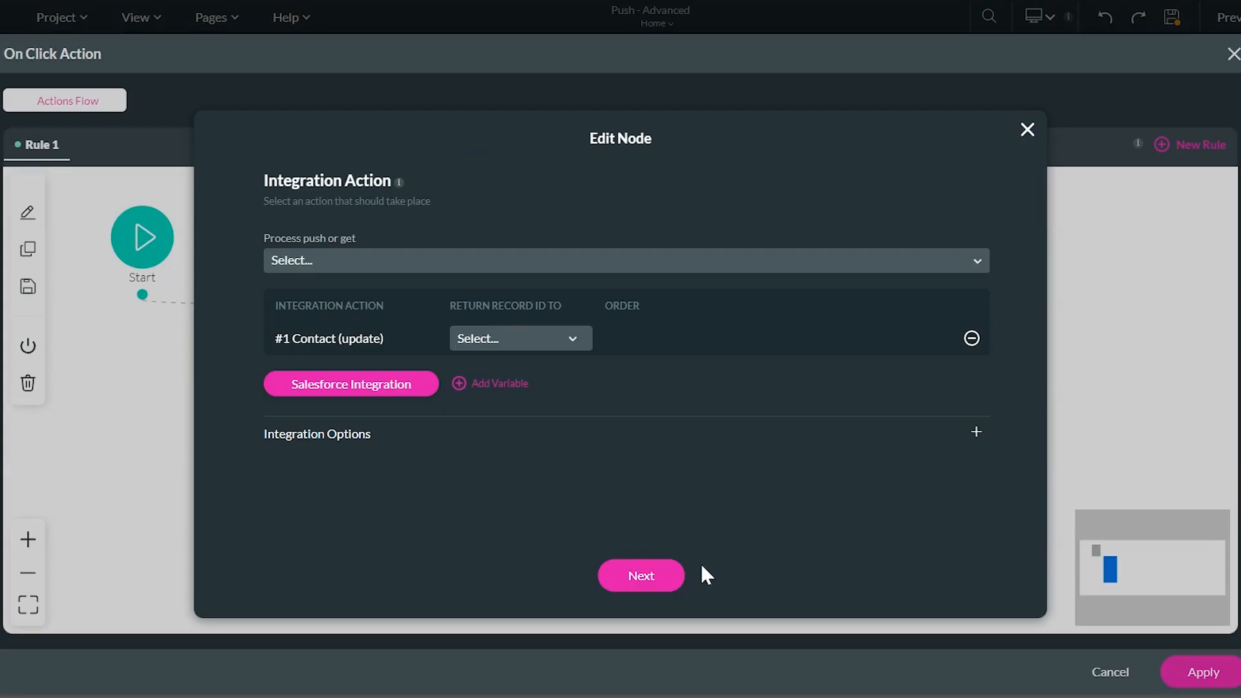
pyautogui.click(387, 384)
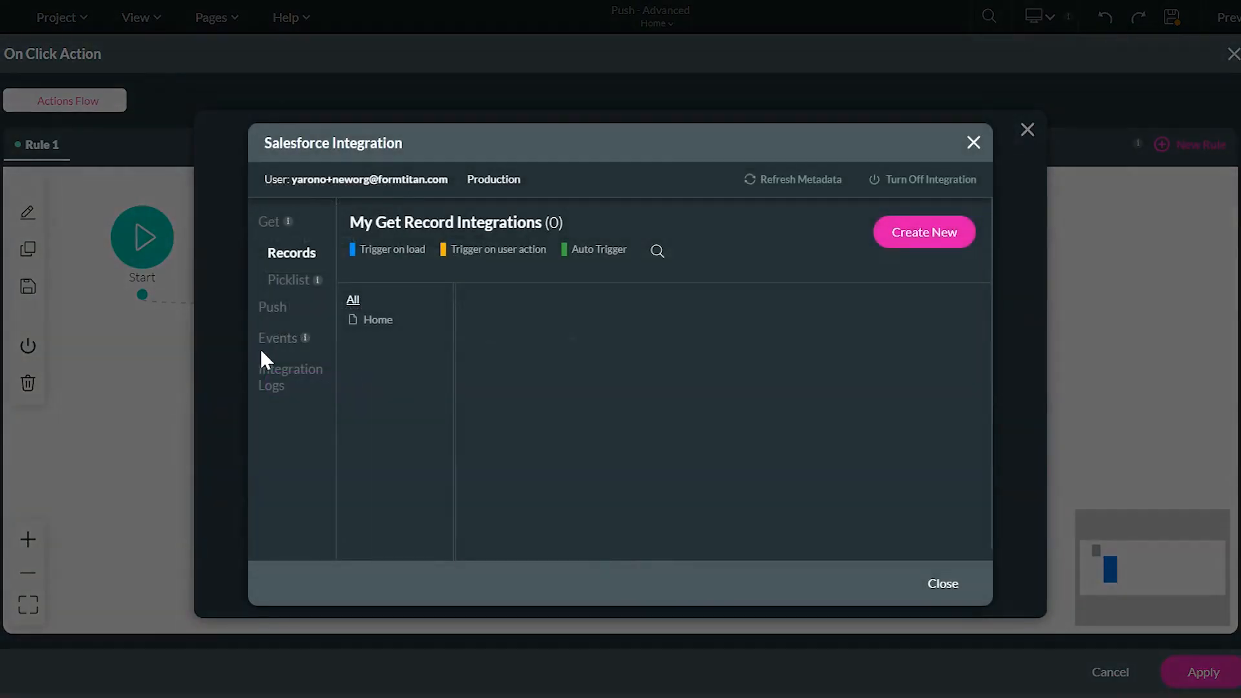
pyautogui.click(285, 308)
pyautogui.click(935, 312)
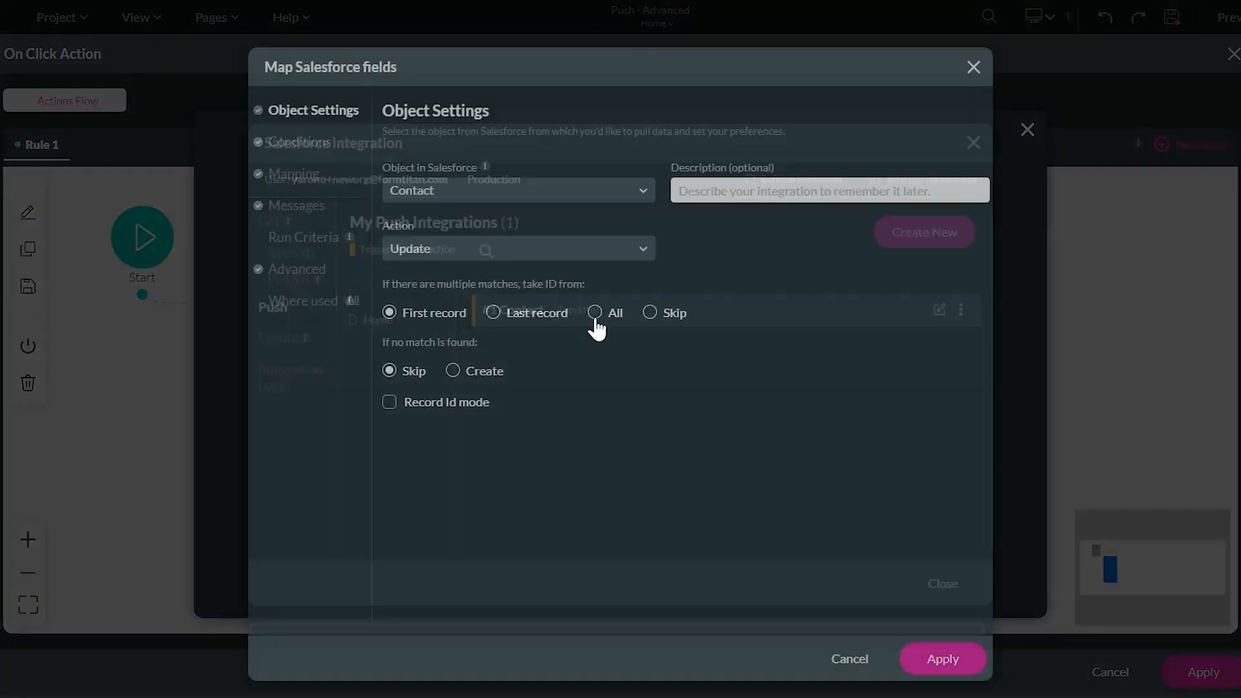
pyautogui.click(301, 270)
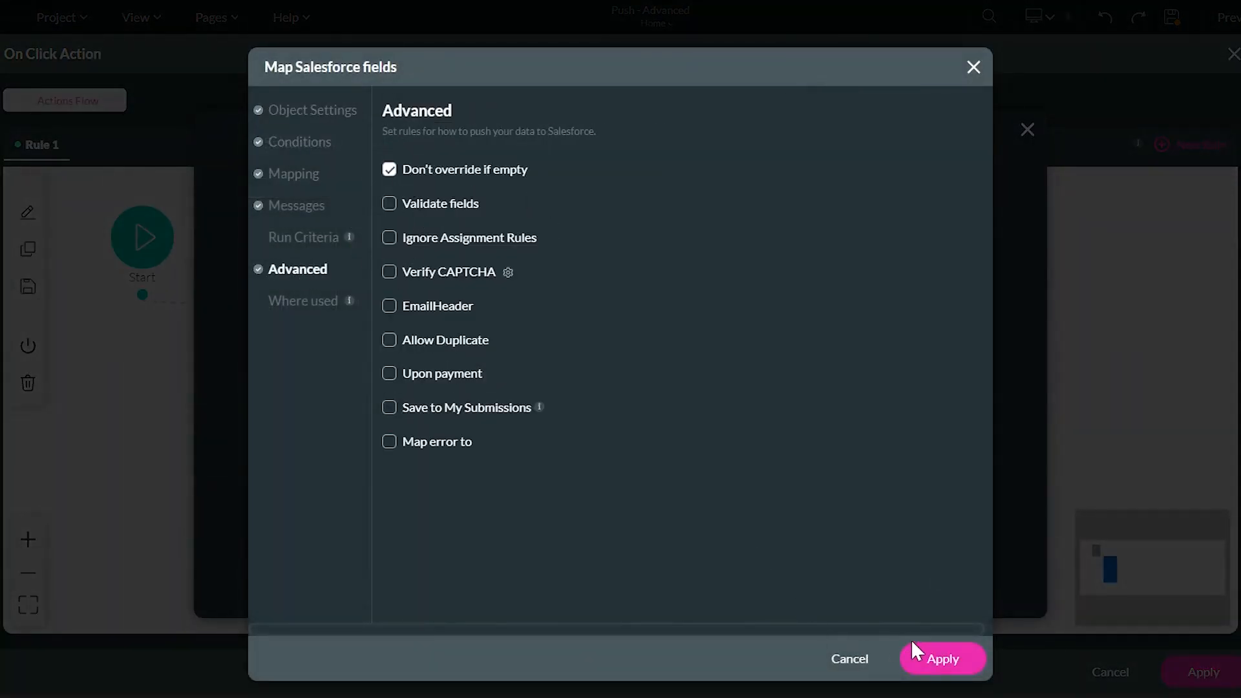
pyautogui.click(934, 659)
pyautogui.click(942, 587)
pyautogui.click(638, 576)
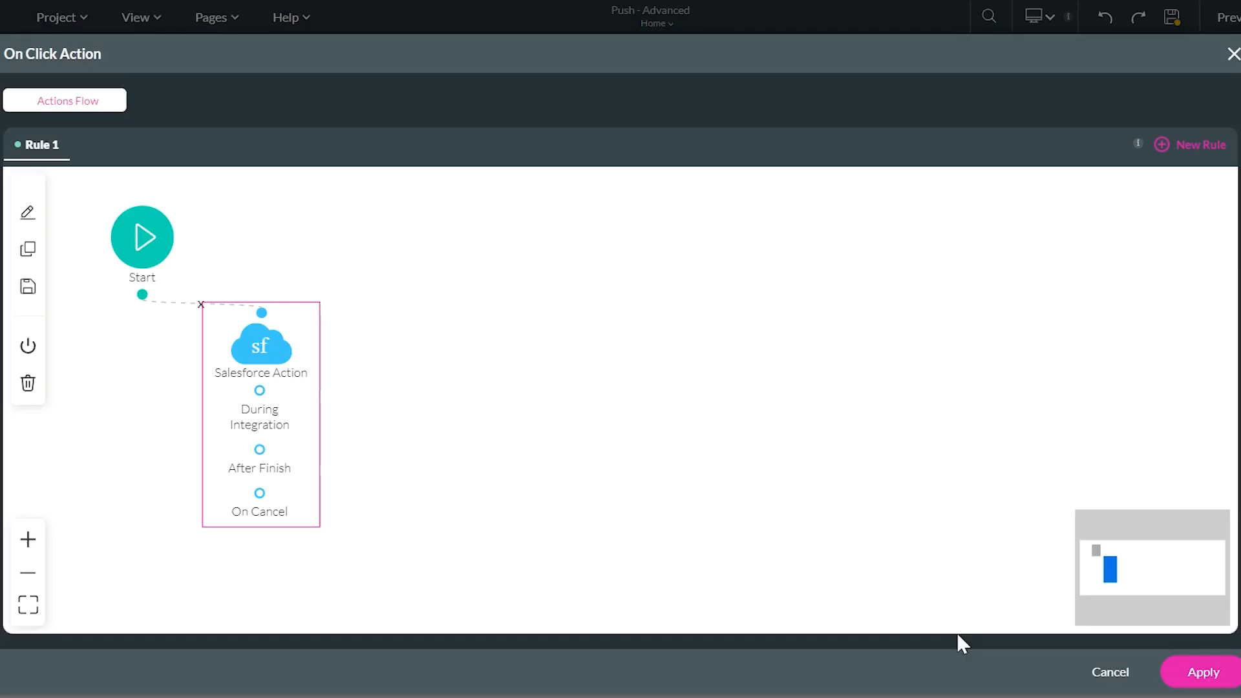
pyautogui.click(1199, 673)
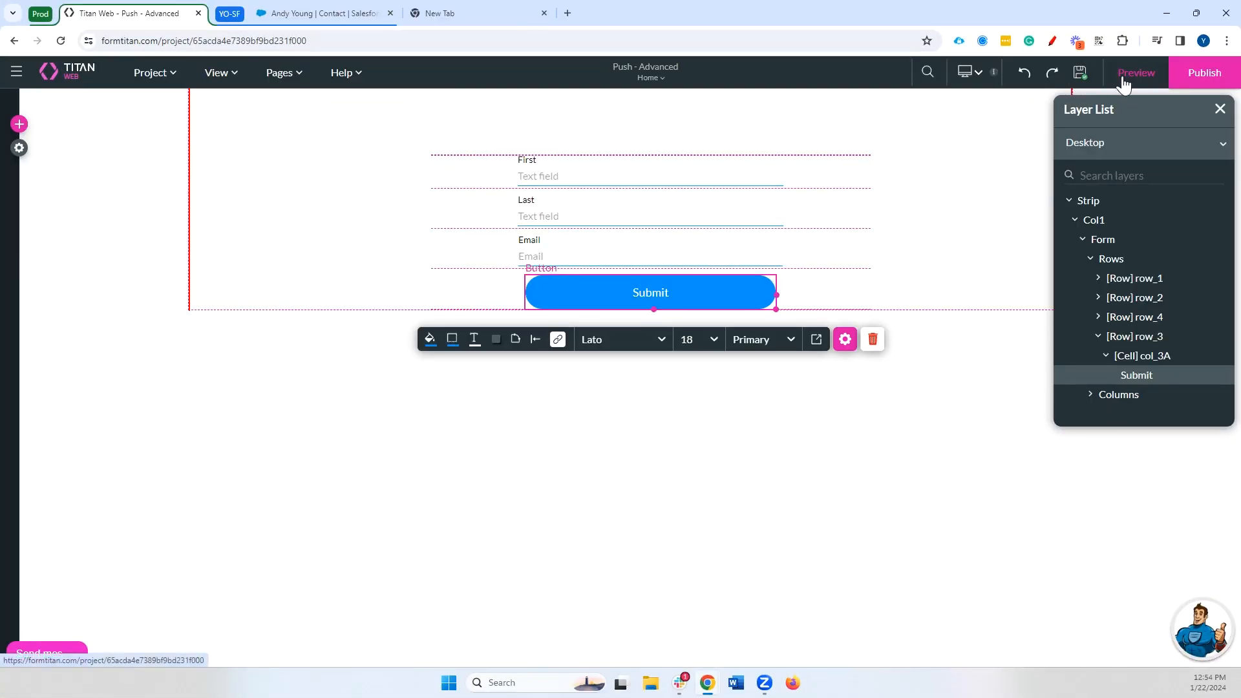
# Submit a preview with last name 'Younger' and reload the Salesforce contact to verify it updated
pyautogui.click(1135, 73)
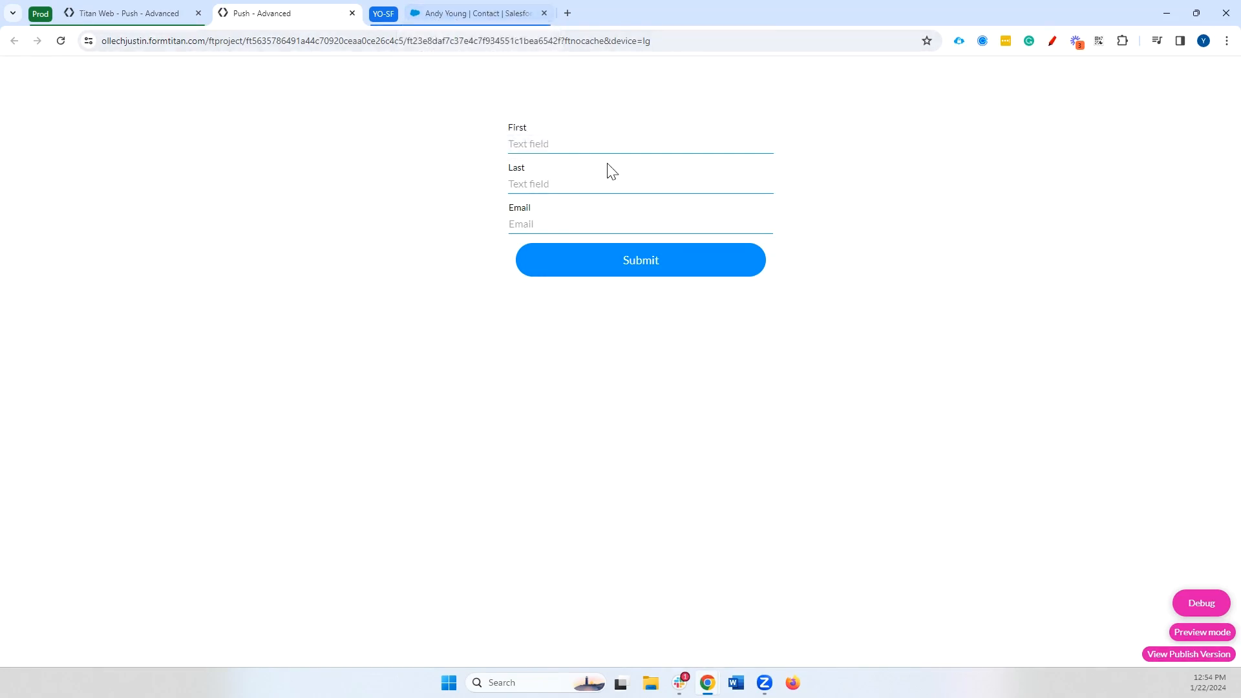
pyautogui.click(595, 179)
pyautogui.write('Younger')
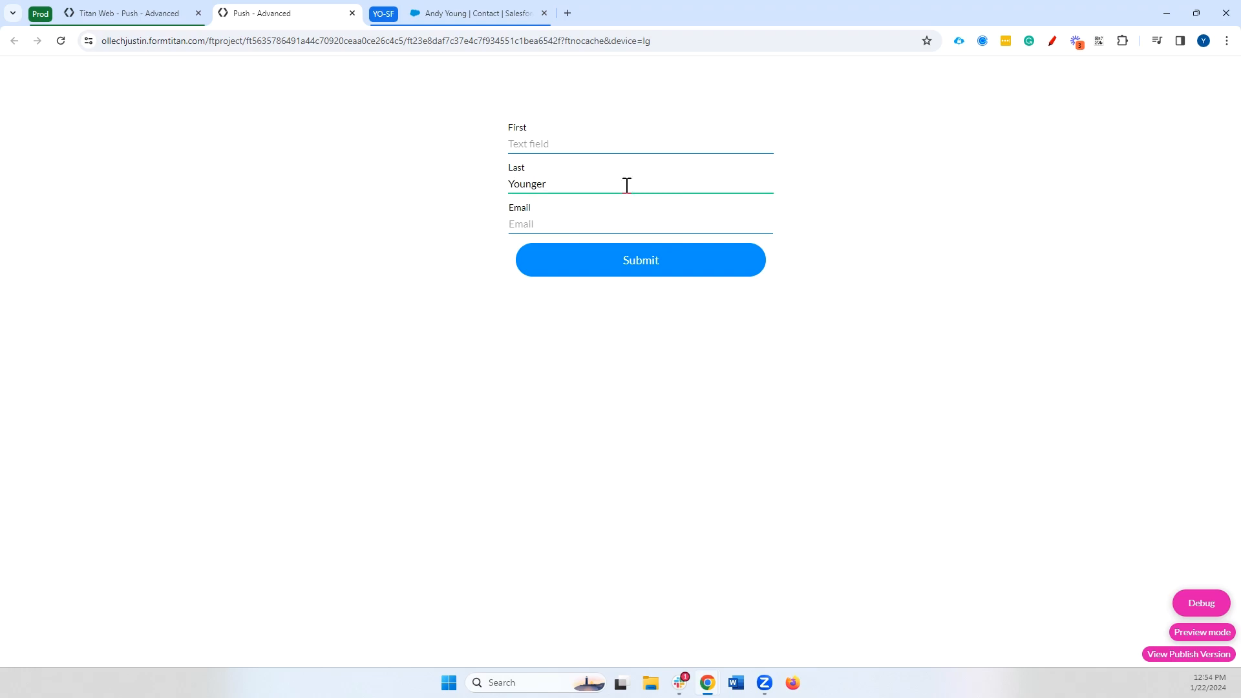
pyautogui.click(590, 222)
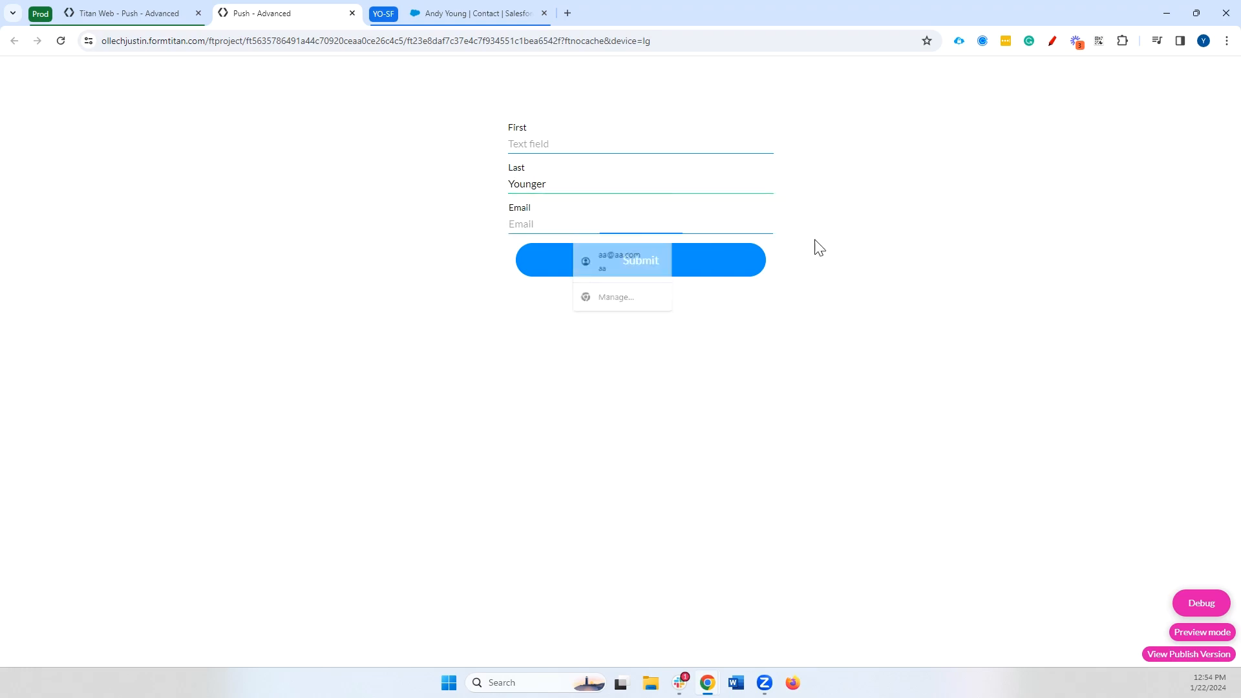
pyautogui.click(661, 269)
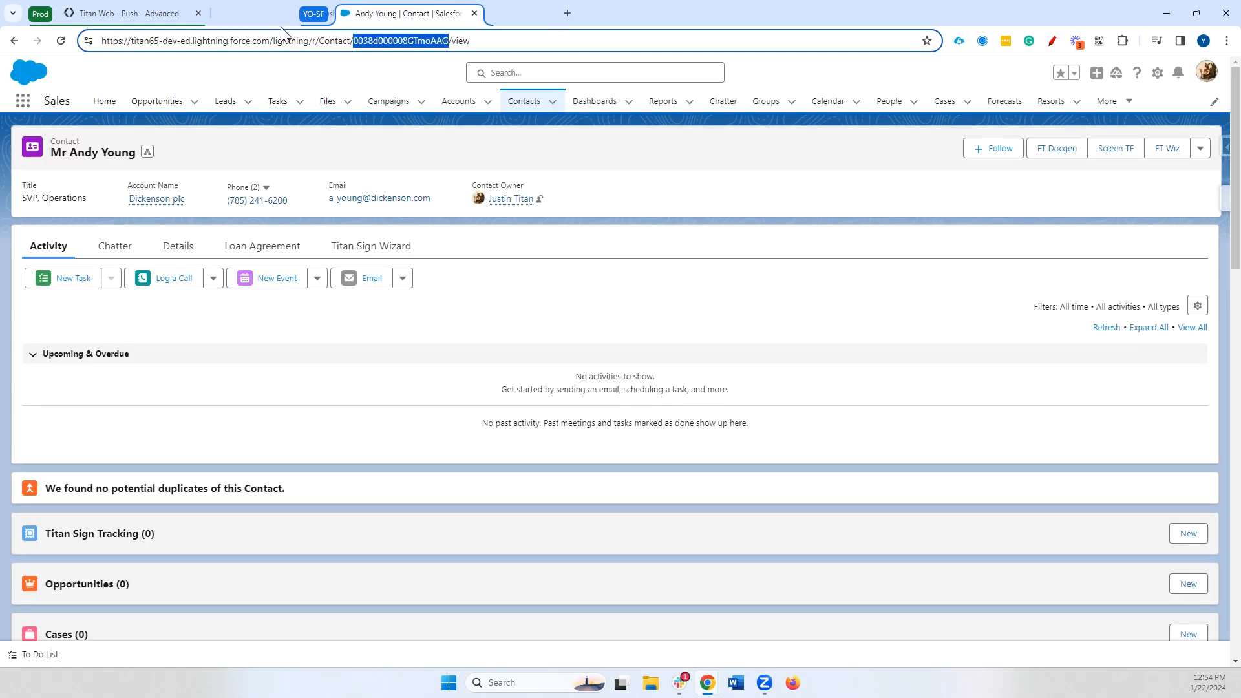
pyautogui.click(61, 41)
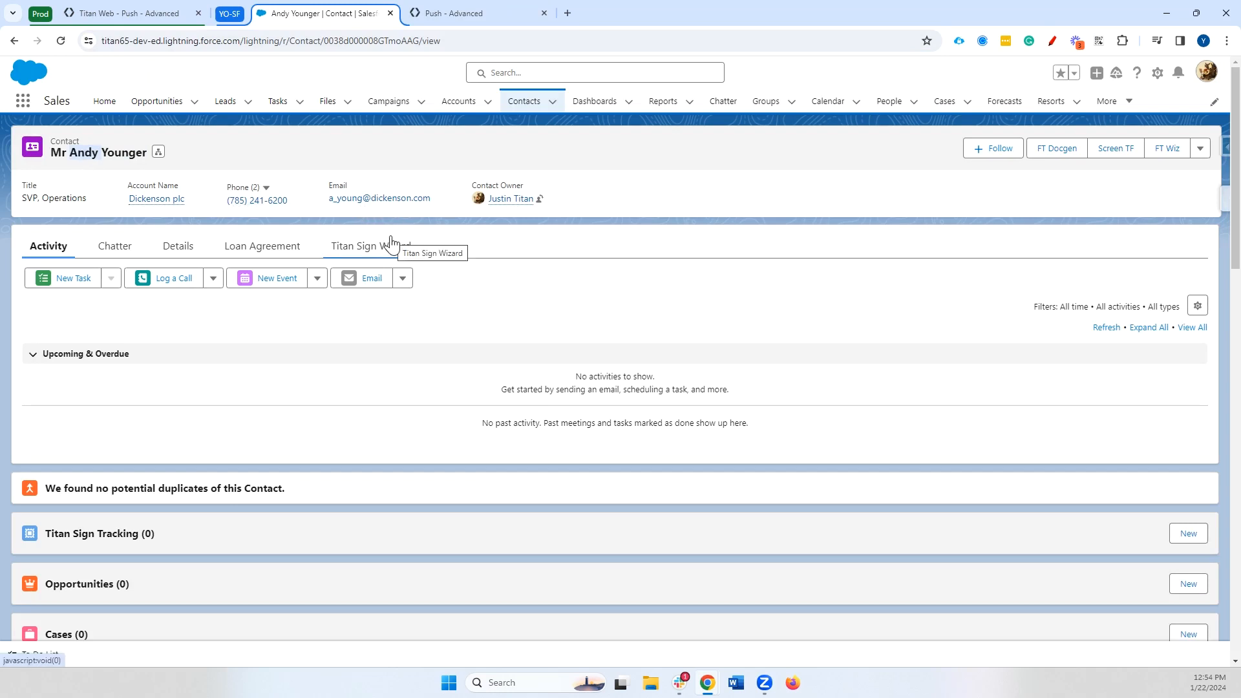
pyautogui.click(167, 19)
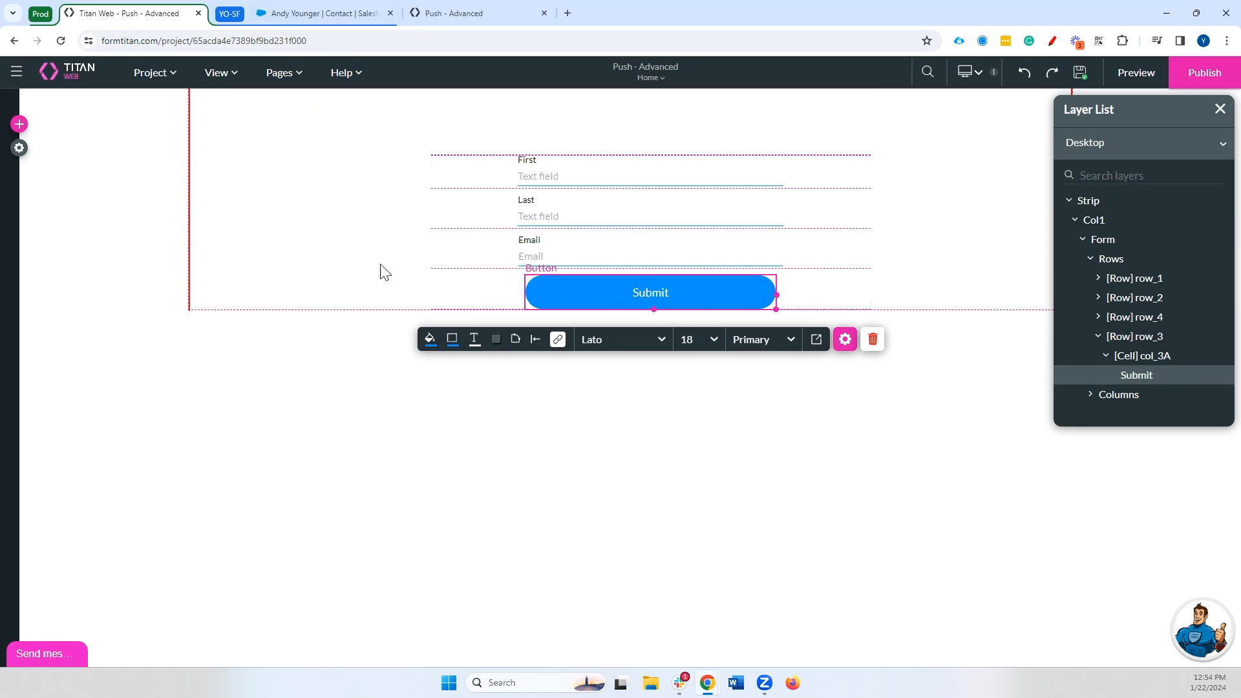
# Turn off Don't override if empty in the Contact push, apply, and save the project
pyautogui.click(557, 340)
pyautogui.click(318, 350)
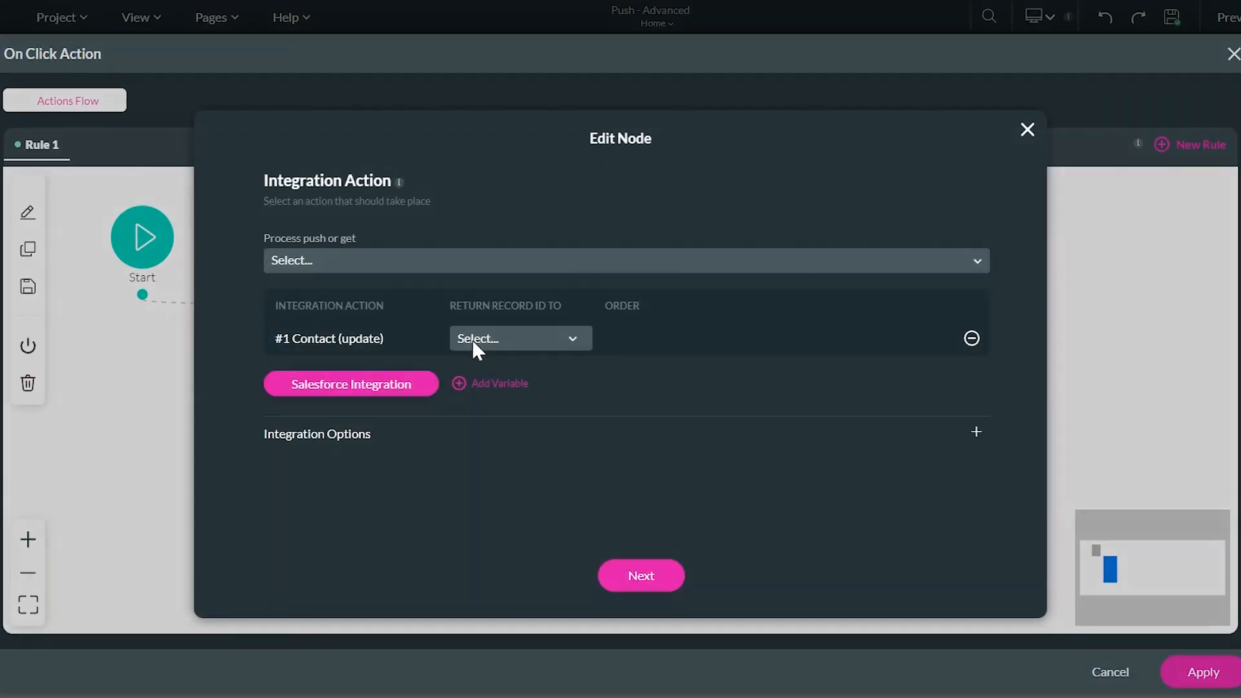
pyautogui.click(469, 376)
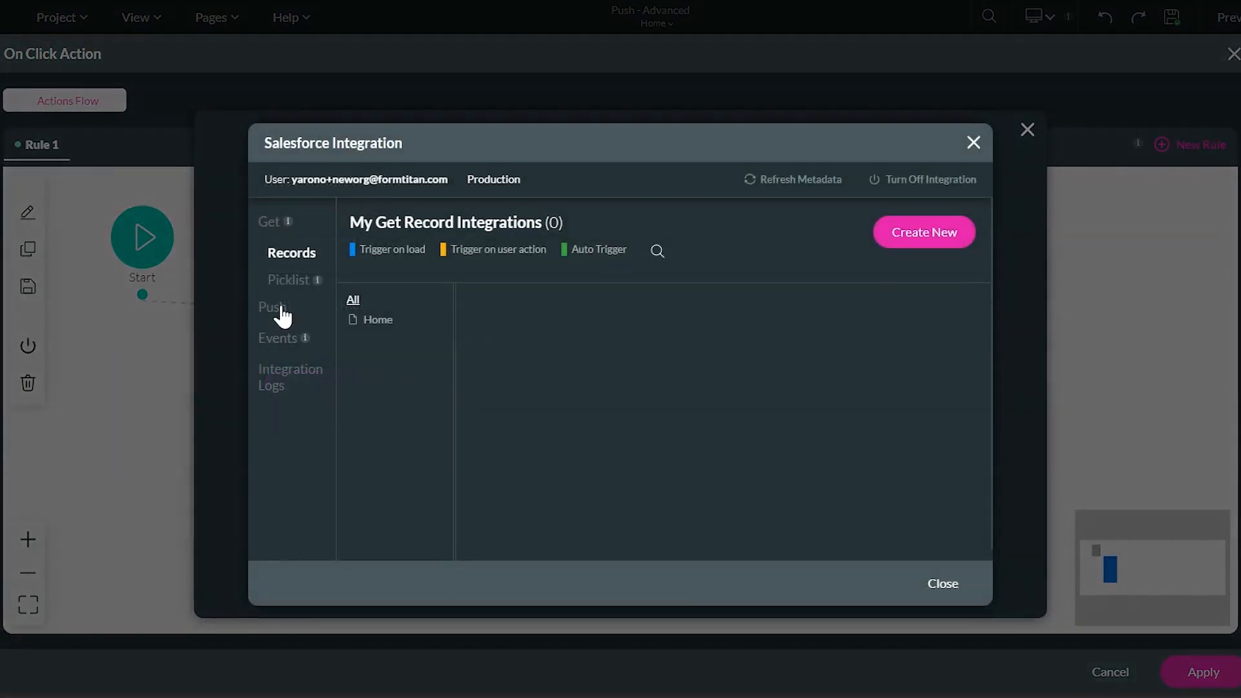
pyautogui.click(282, 314)
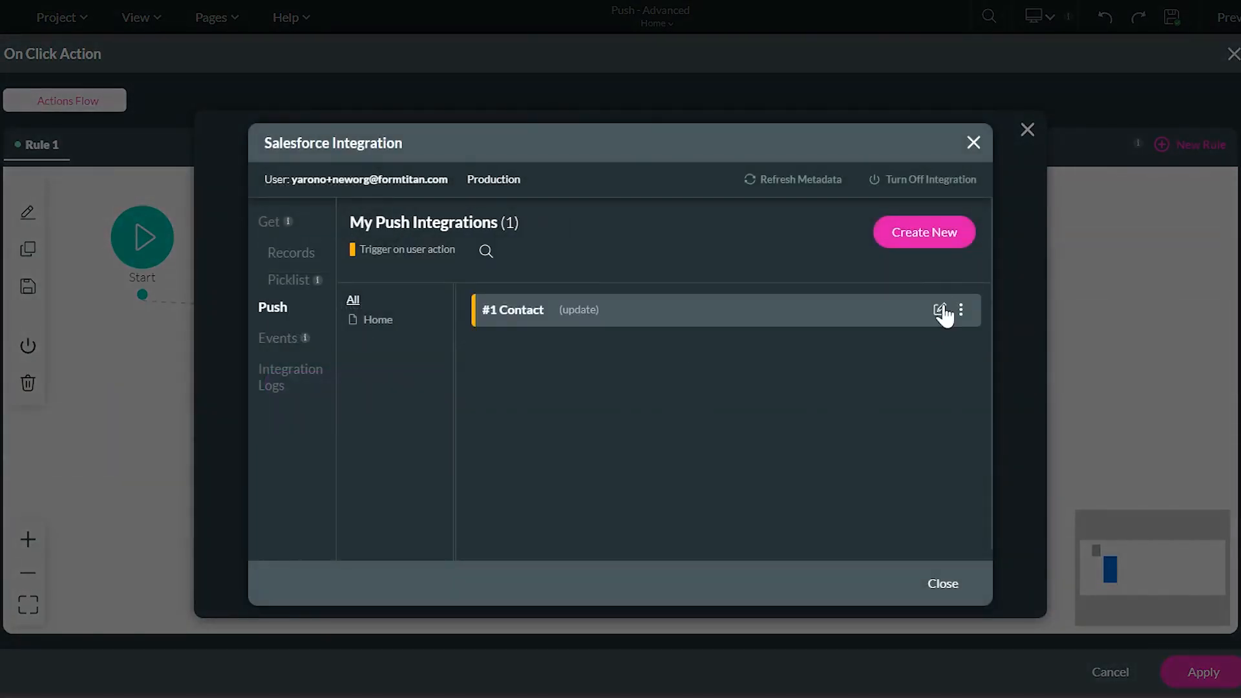
pyautogui.click(939, 309)
pyautogui.click(301, 269)
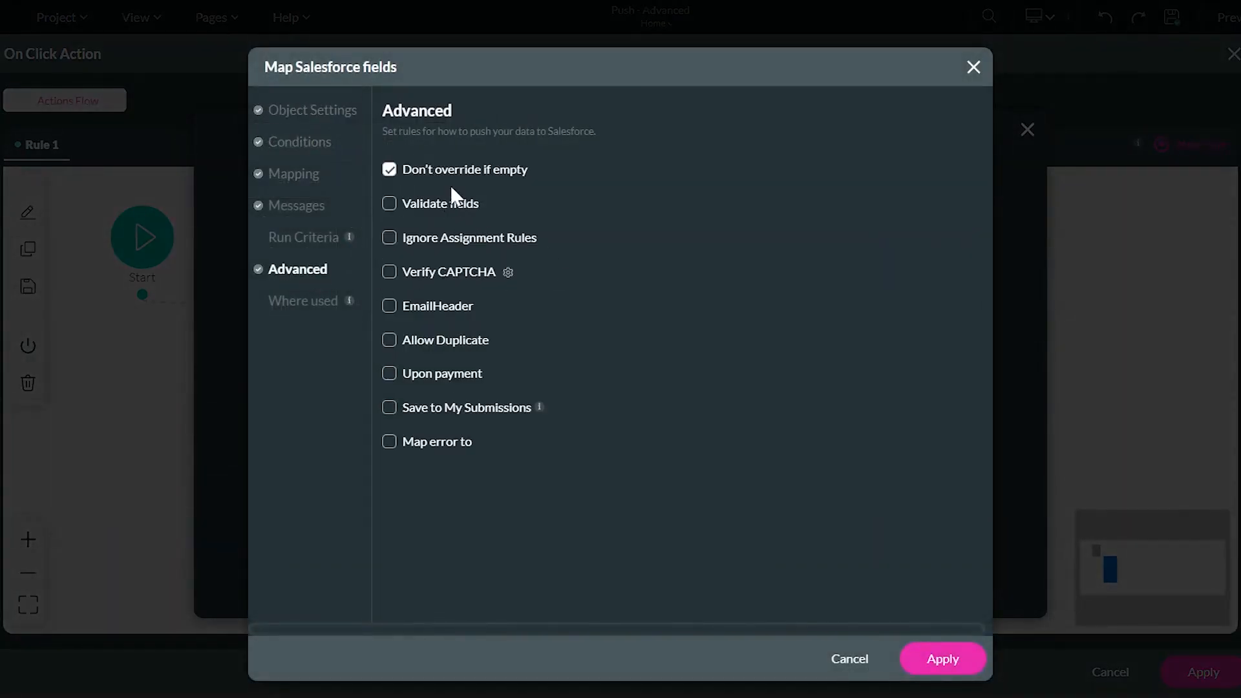
pyautogui.click(450, 172)
pyautogui.click(934, 661)
pyautogui.click(946, 590)
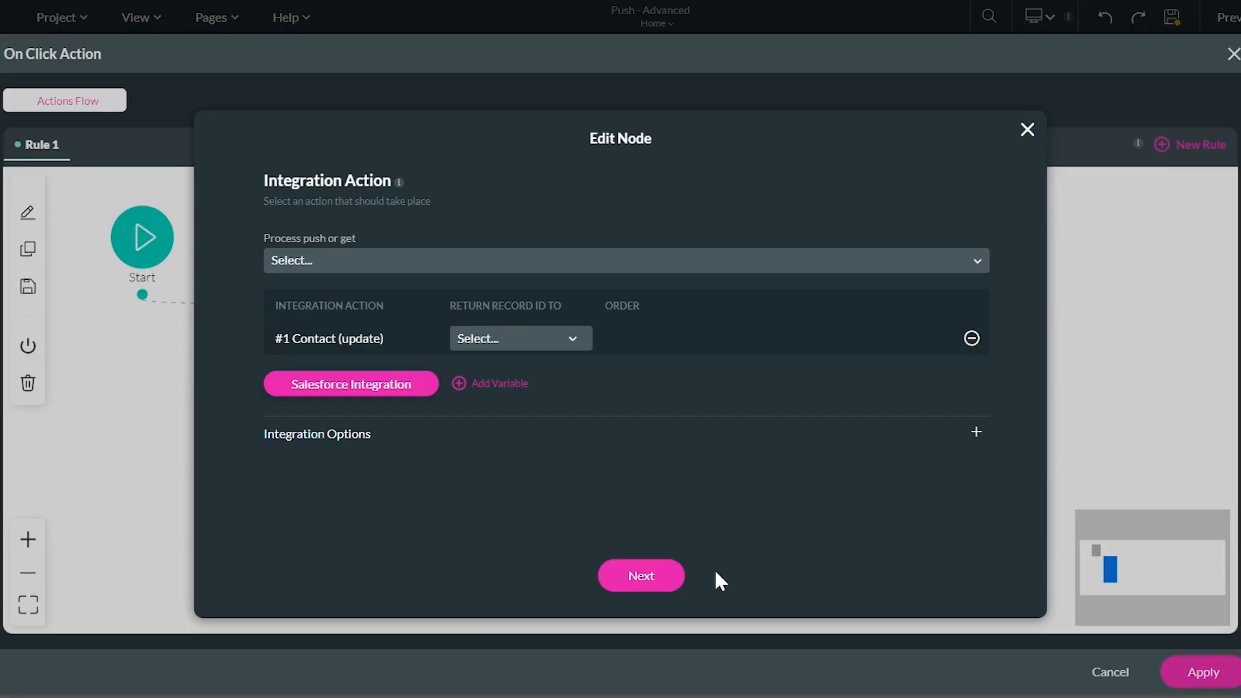
pyautogui.click(659, 577)
pyautogui.click(1203, 672)
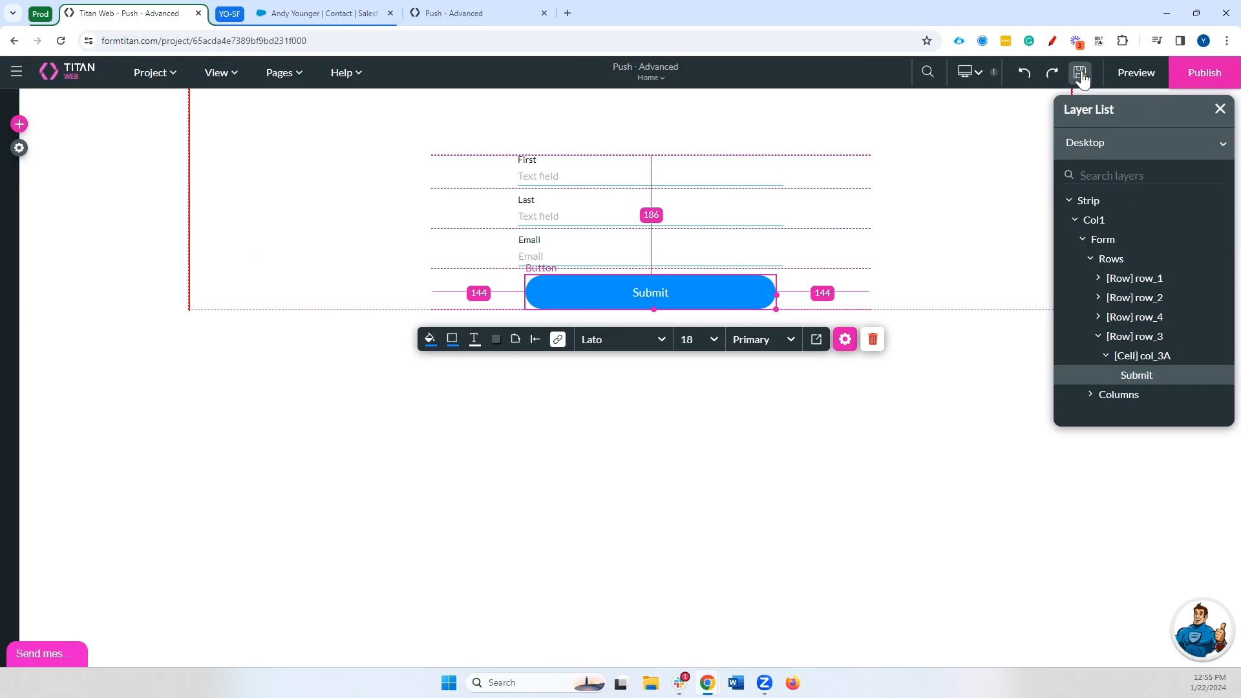
pyautogui.click(1080, 76)
# Reload the preview, submit last name 'Young', and go to the Salesforce contact
pyautogui.click(459, 9)
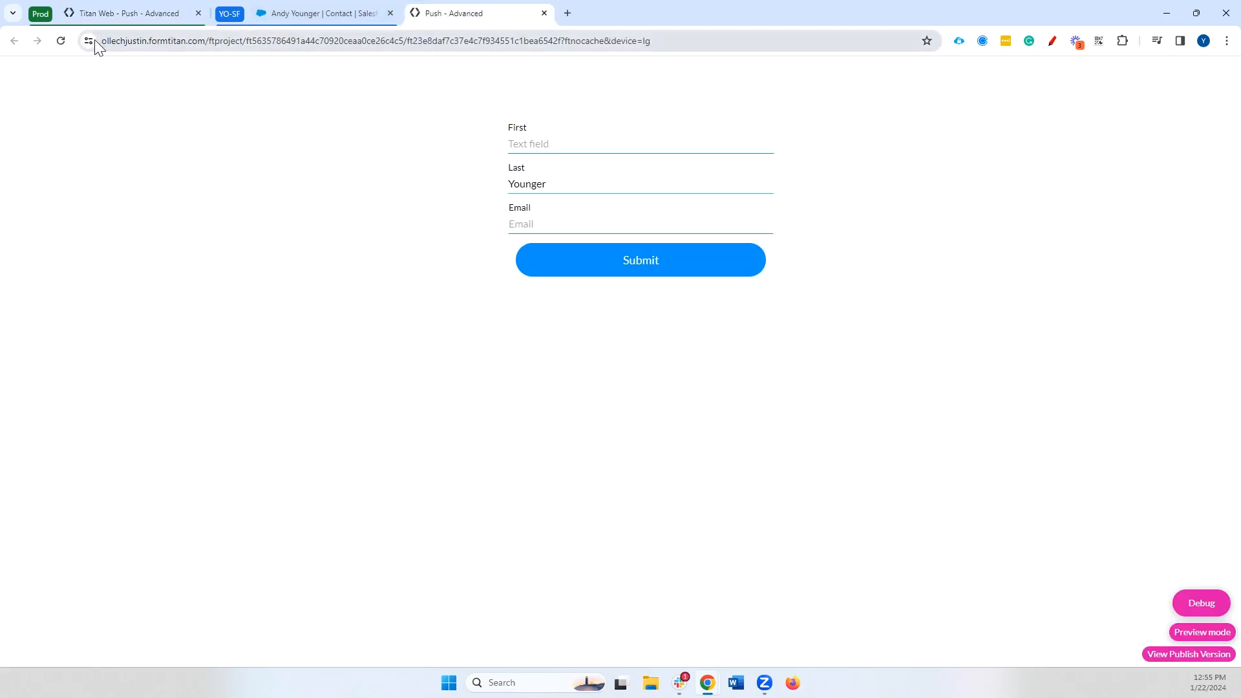
pyautogui.click(61, 41)
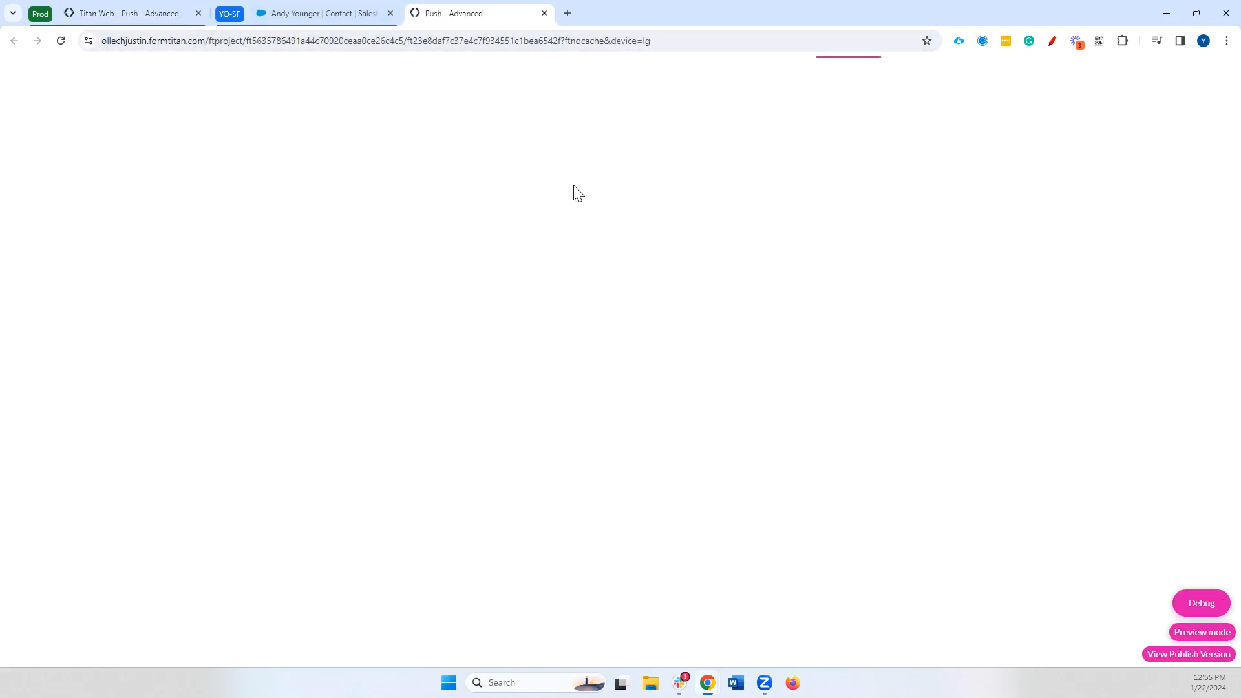
pyautogui.click(562, 183)
pyautogui.write('Young')
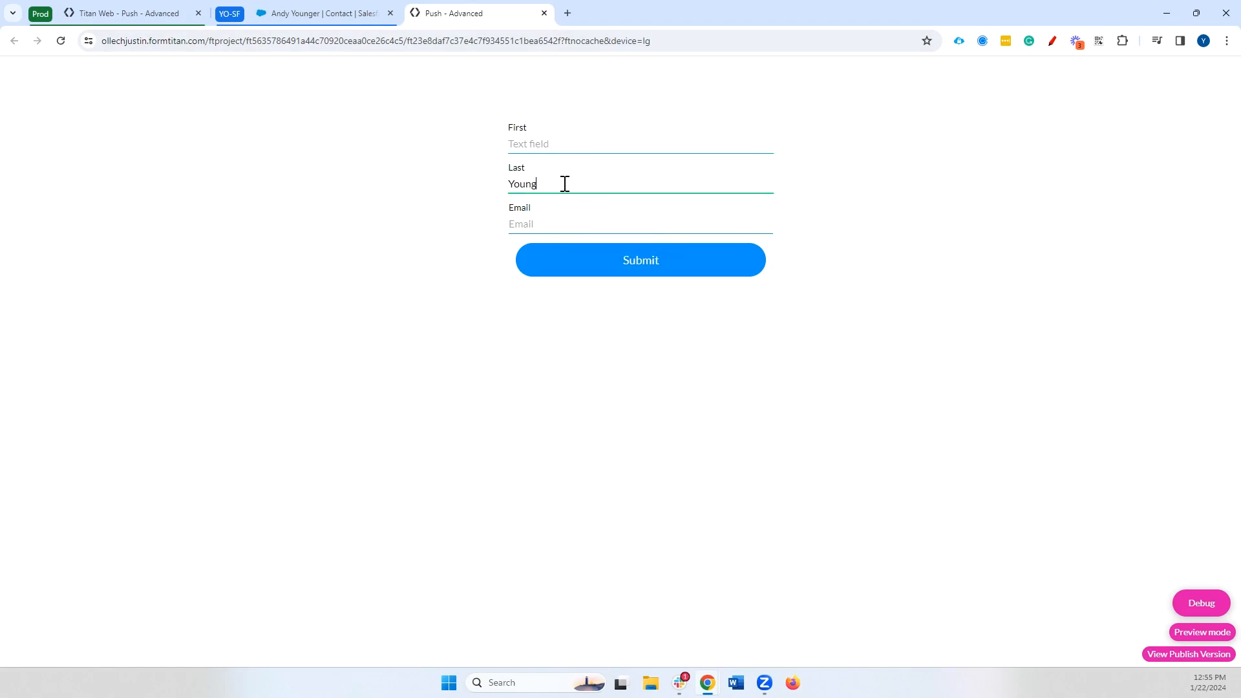
pyautogui.click(662, 278)
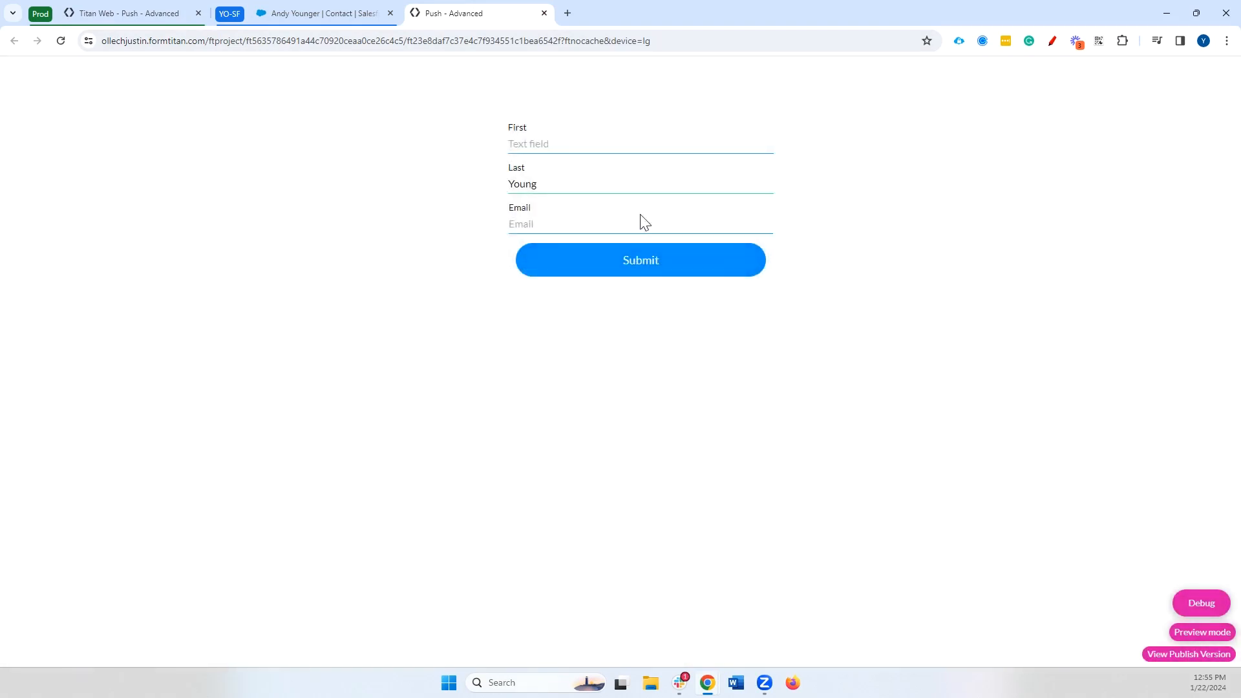
pyautogui.click(357, 14)
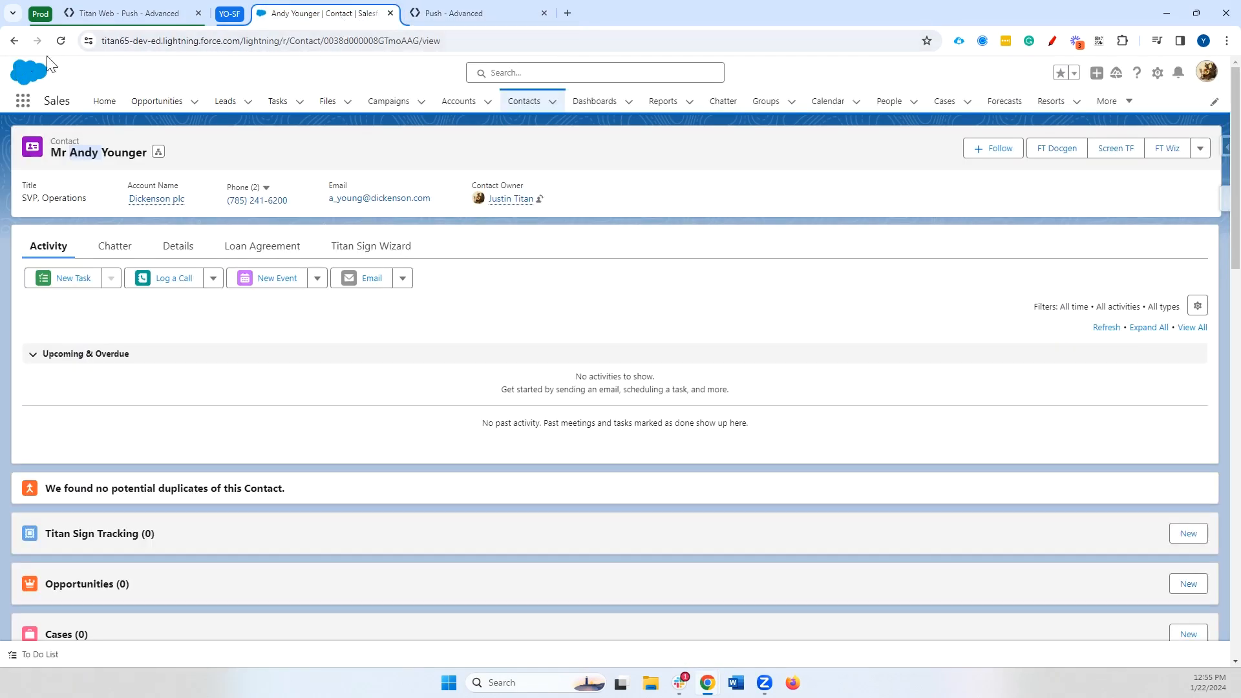
# Reload the contact to confirm it reads Mr Young with its email emptied
pyautogui.click(60, 40)
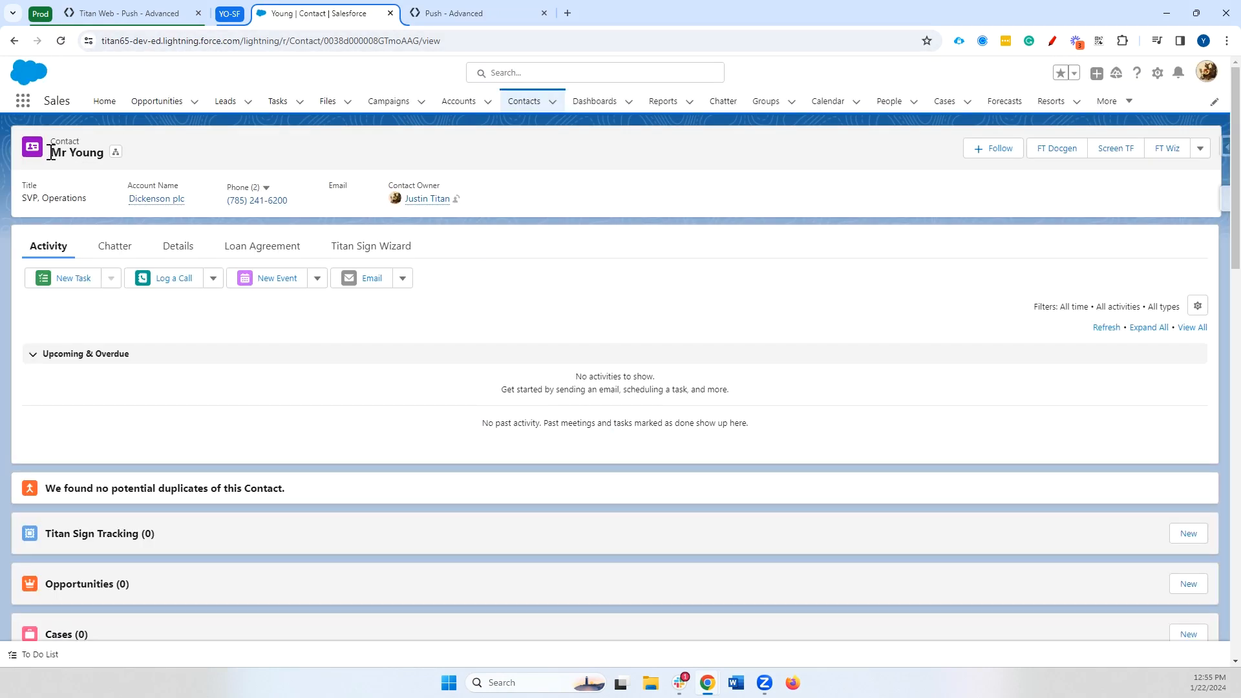
pyautogui.moveTo(51, 154); pyautogui.dragTo(100, 158)
pyautogui.click(322, 174)
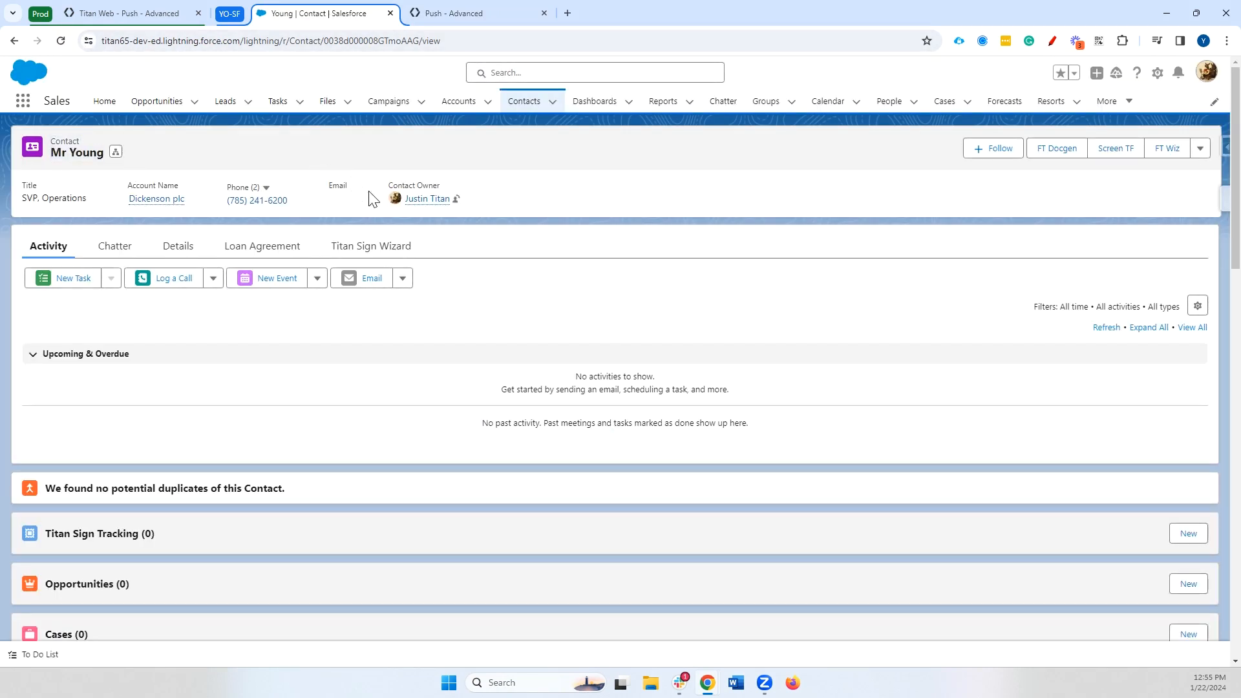
pyautogui.click(459, 9)
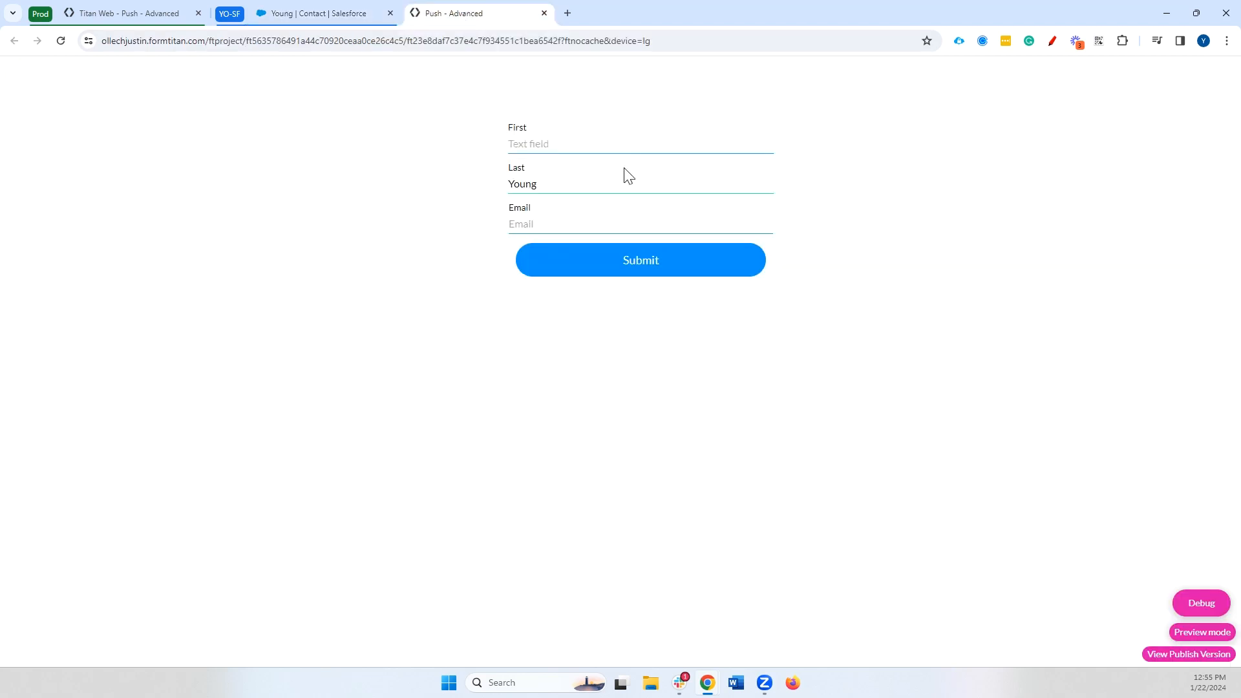
# Submit the preview form with first name Andy
pyautogui.click(563, 144)
pyautogui.click(582, 245)
pyautogui.click(587, 264)
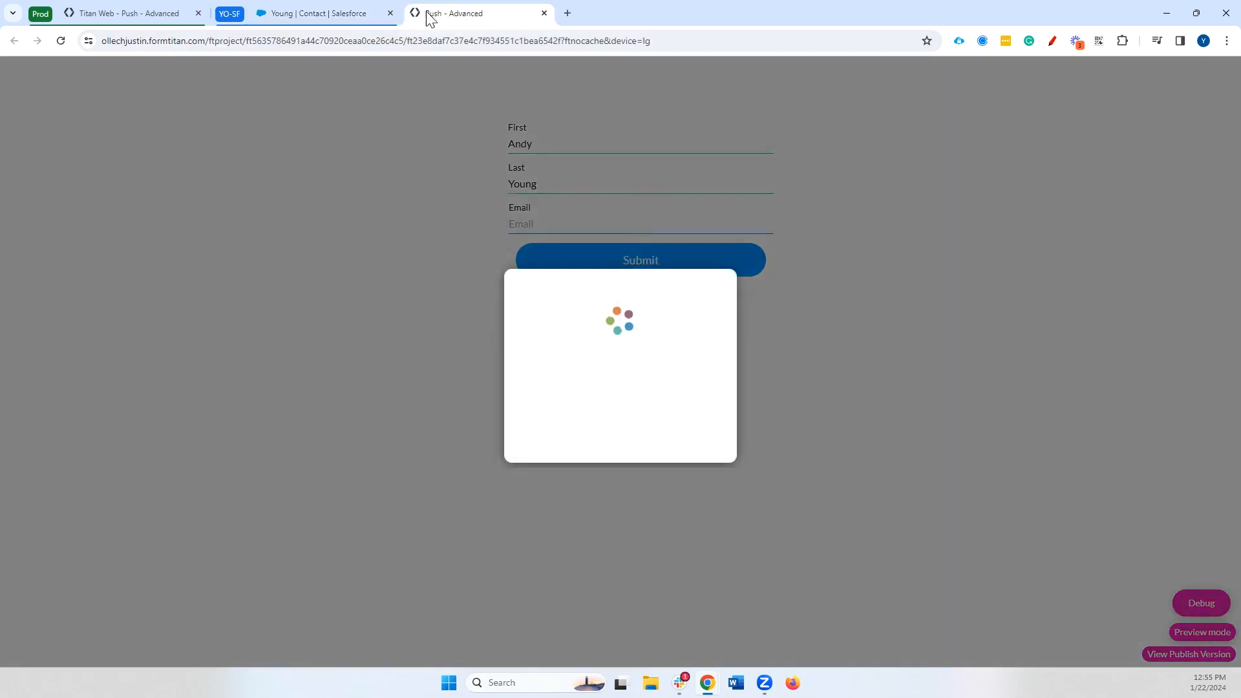
pyautogui.click(142, 17)
# Open the Advanced options of the #1 Contact push in the Submit button's Salesforce Action
pyautogui.click(557, 341)
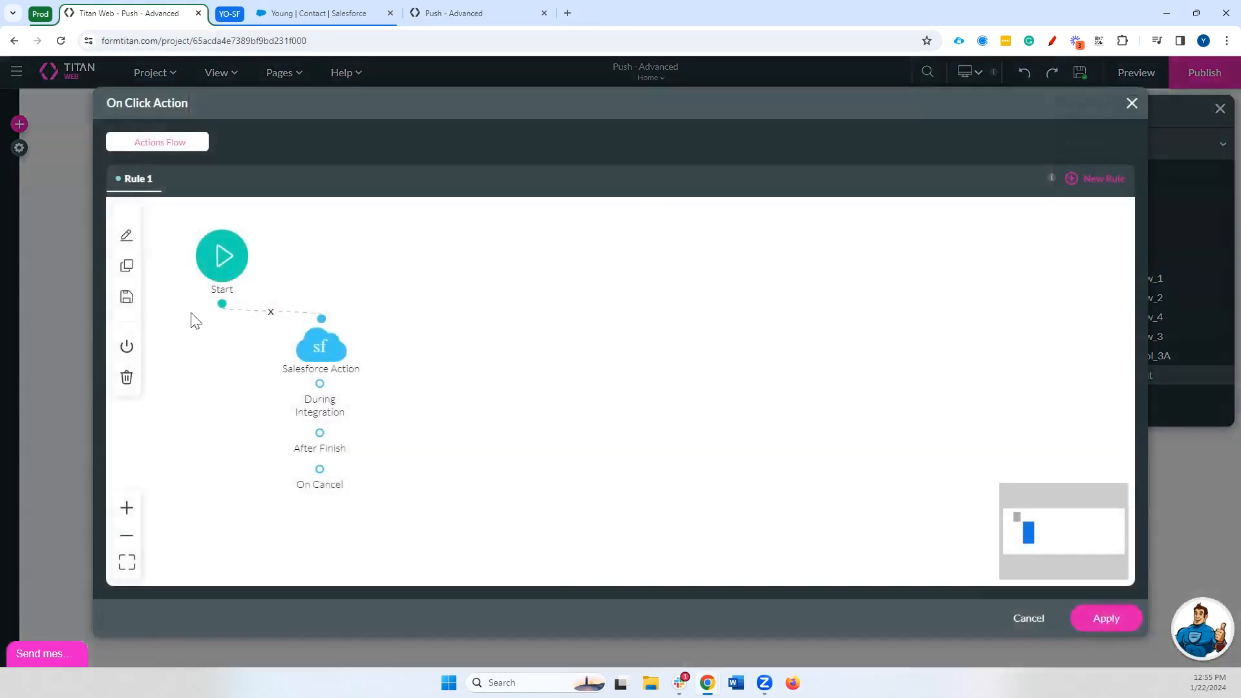
pyautogui.doubleClick(313, 342)
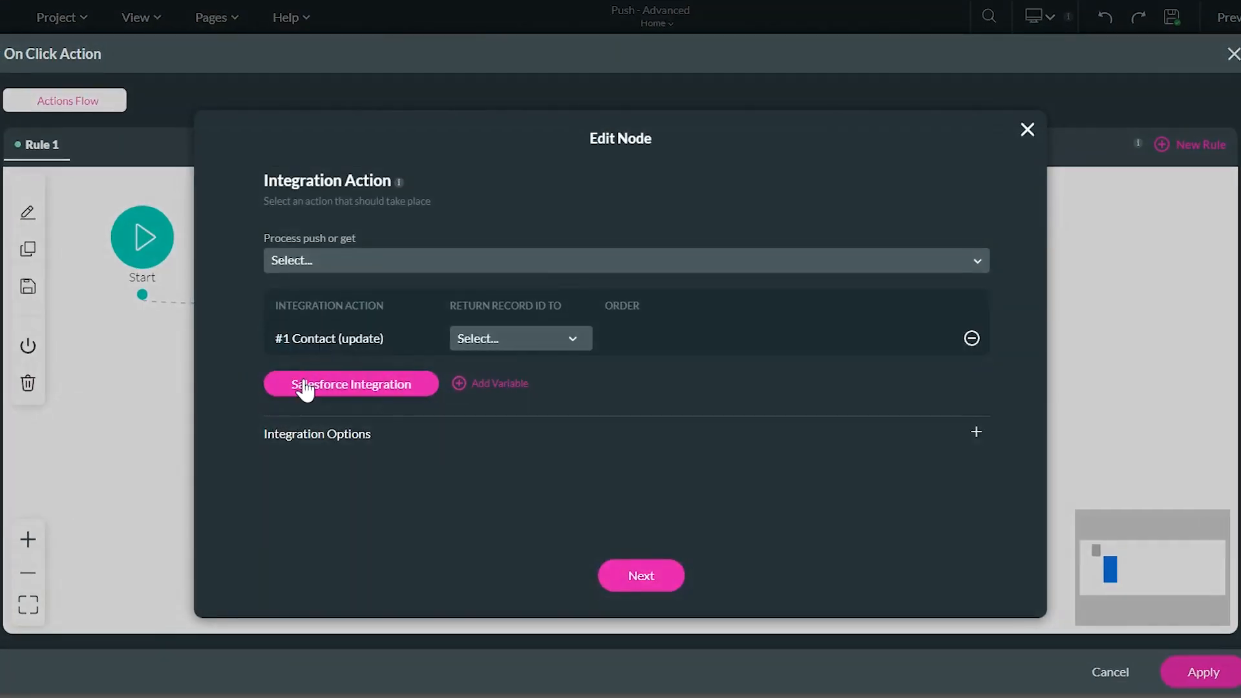
pyautogui.click(304, 387)
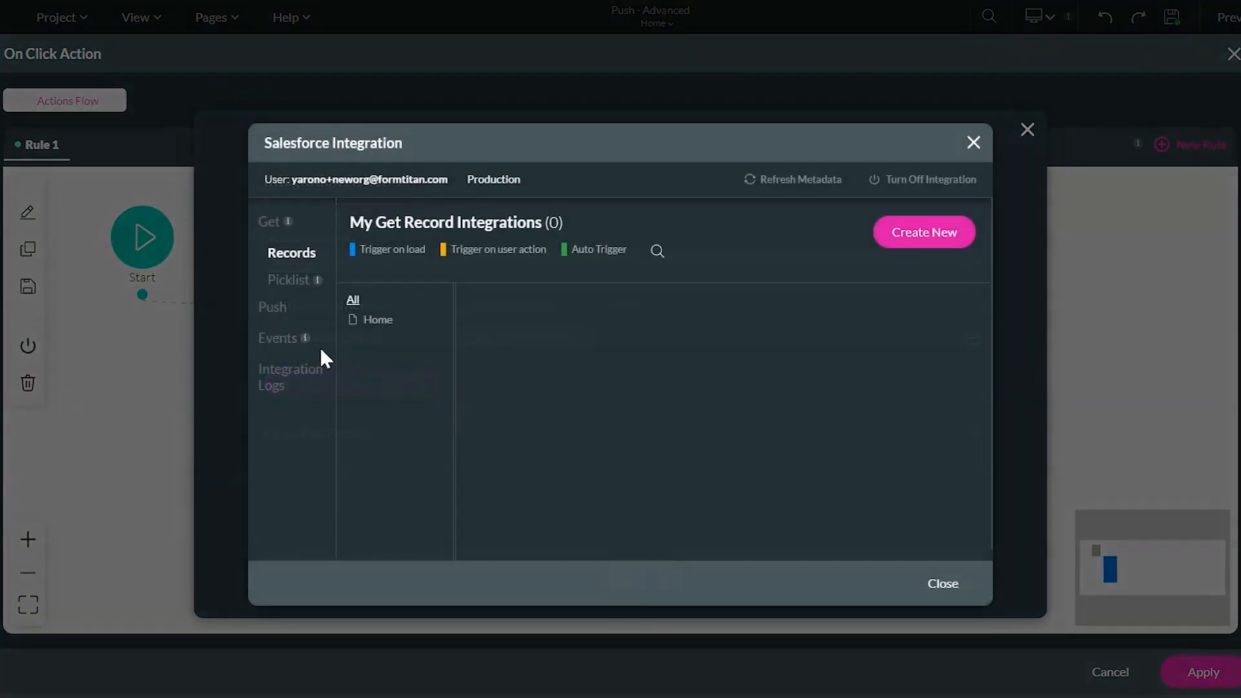
pyautogui.click(274, 309)
pyautogui.click(939, 311)
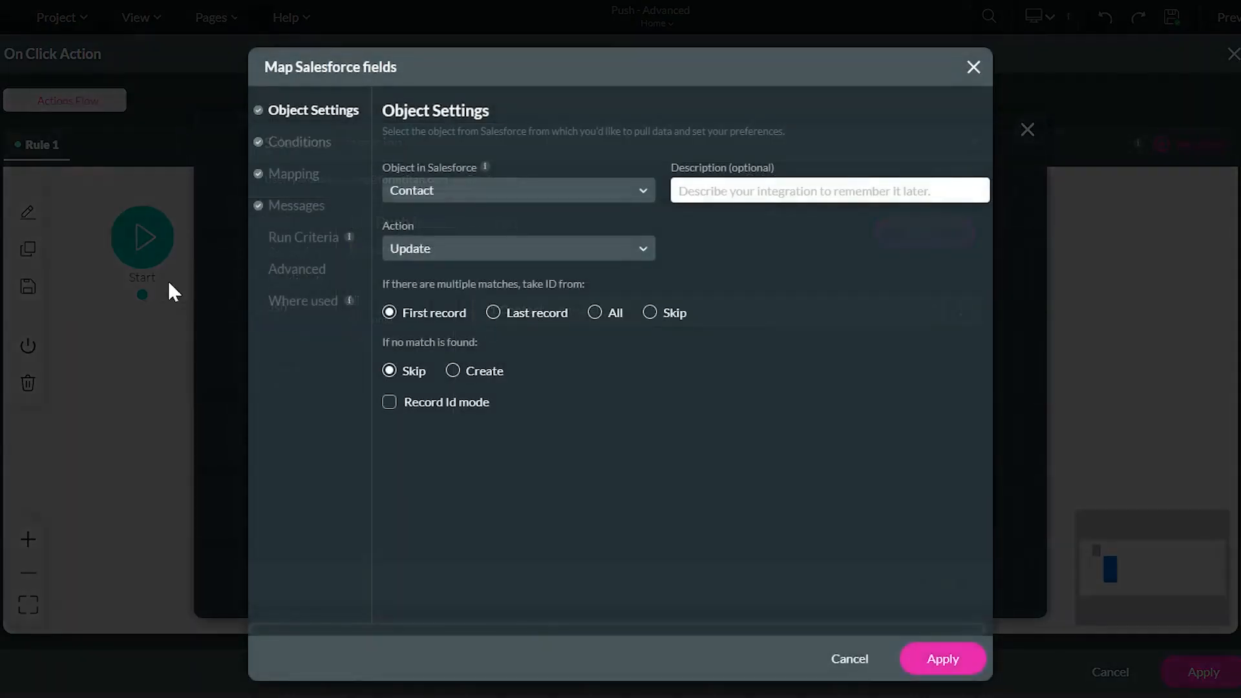
pyautogui.click(295, 272)
pyautogui.click(850, 659)
pyautogui.click(939, 311)
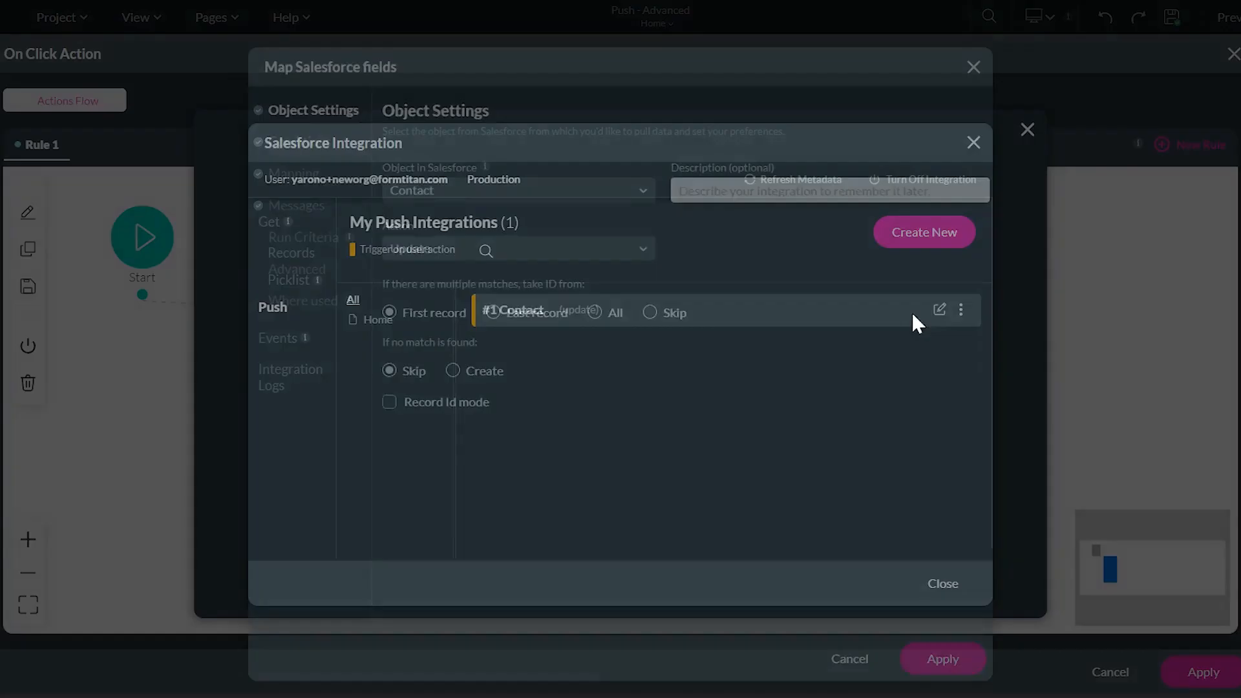
pyautogui.click(294, 275)
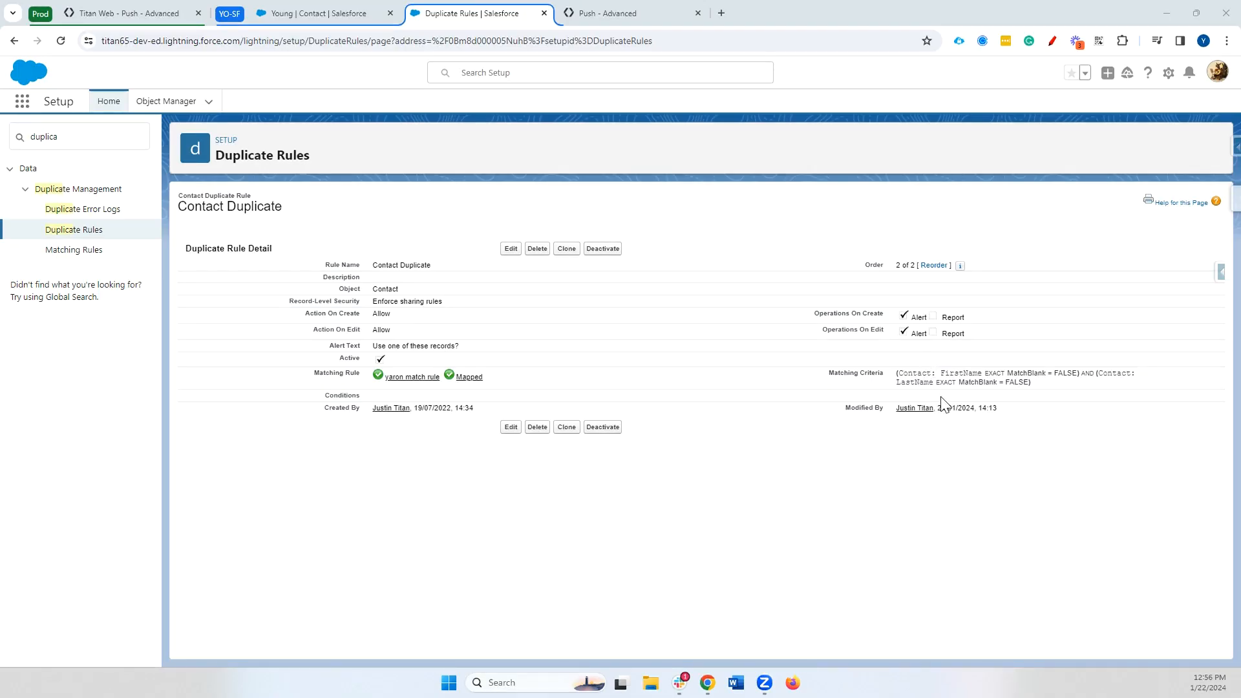
# Review the Contact Duplicate rule's FirstName criterion and confirm Action On Create stays Allow
pyautogui.moveTo(941, 373); pyautogui.dragTo(993, 375)
pyautogui.click(1001, 405)
pyautogui.click(512, 427)
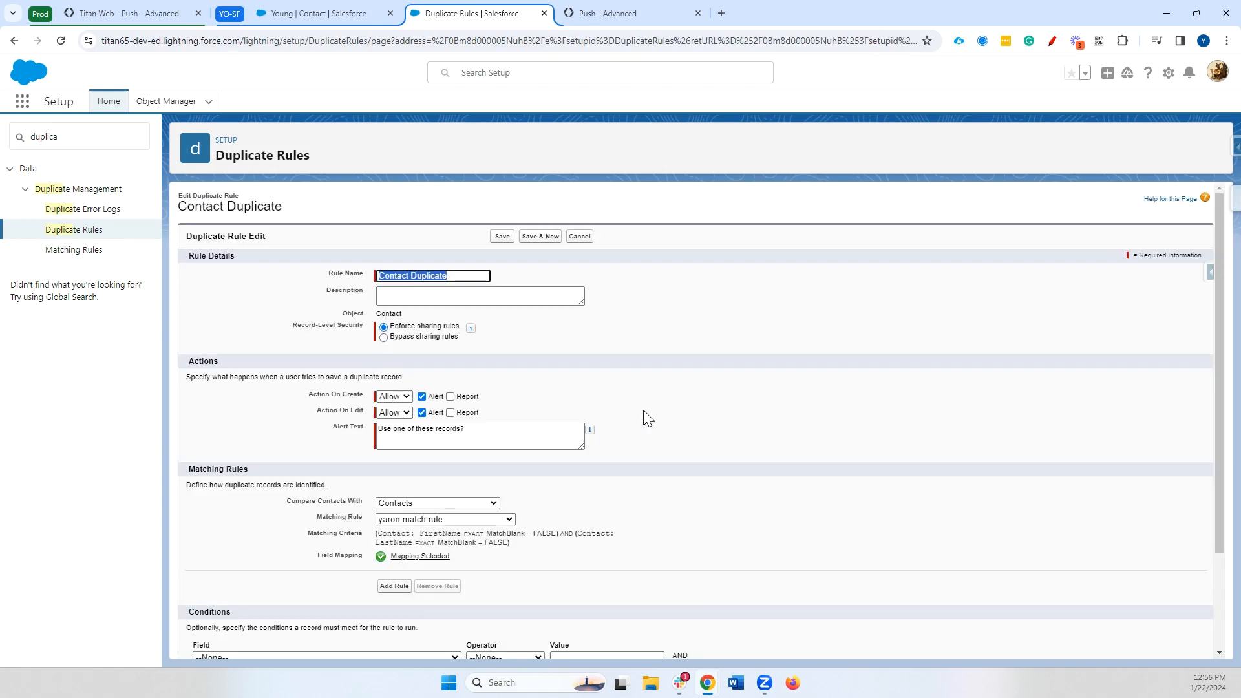
pyautogui.click(406, 396)
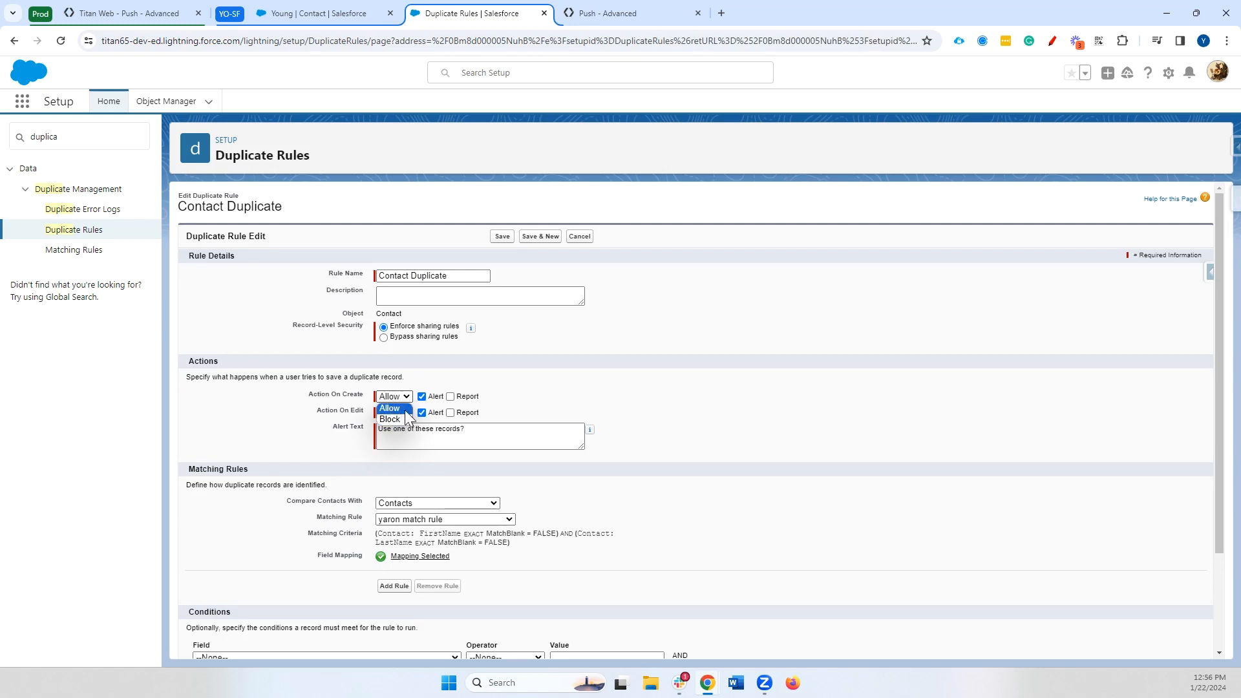
pyautogui.click(511, 386)
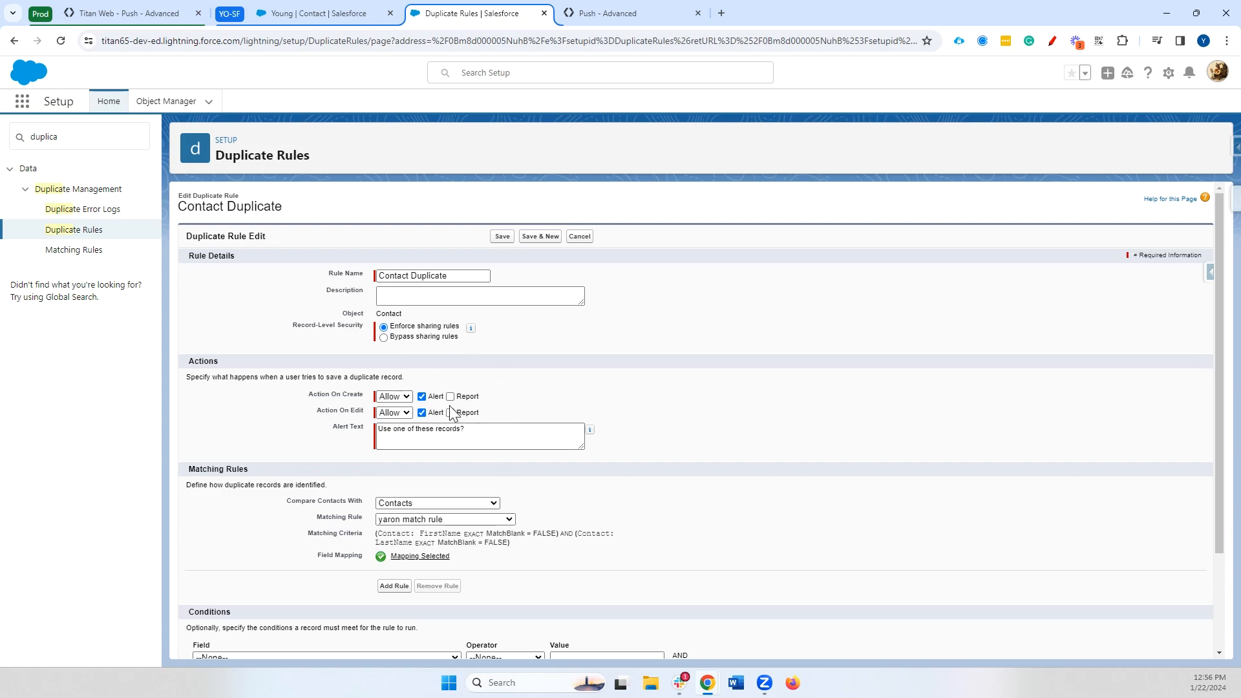
# Go back to the filled-in Push form and focus the First name field
pyautogui.click(130, 12)
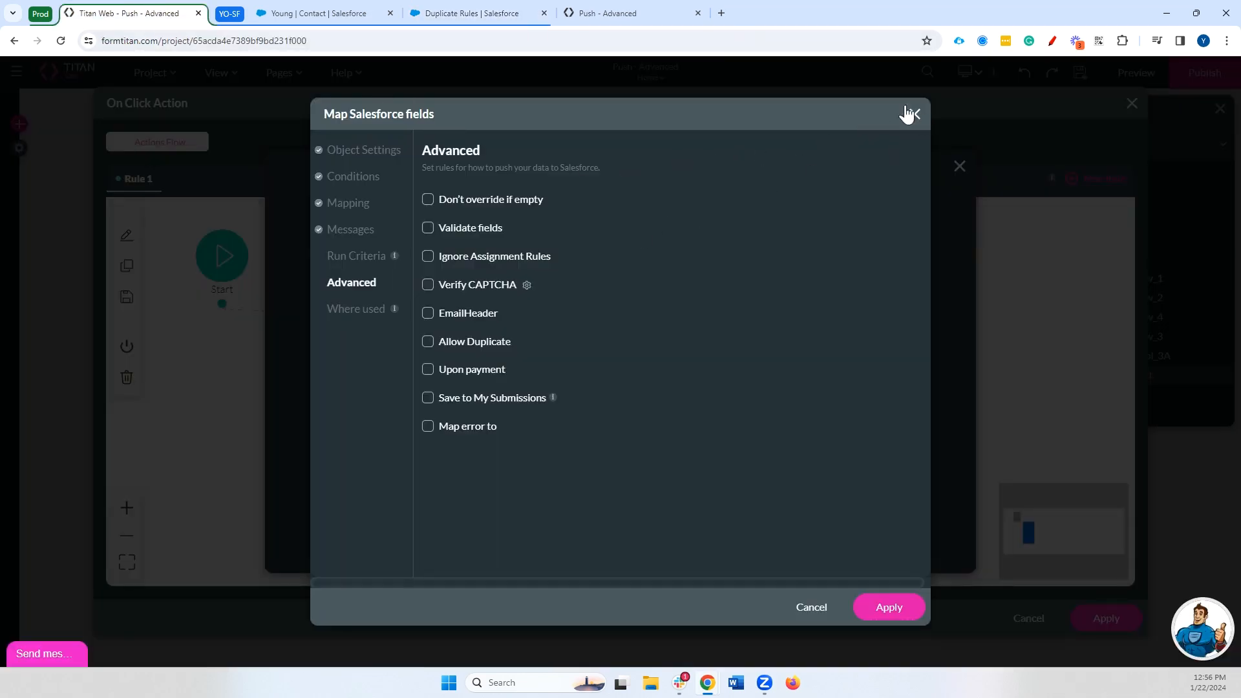
pyautogui.click(627, 12)
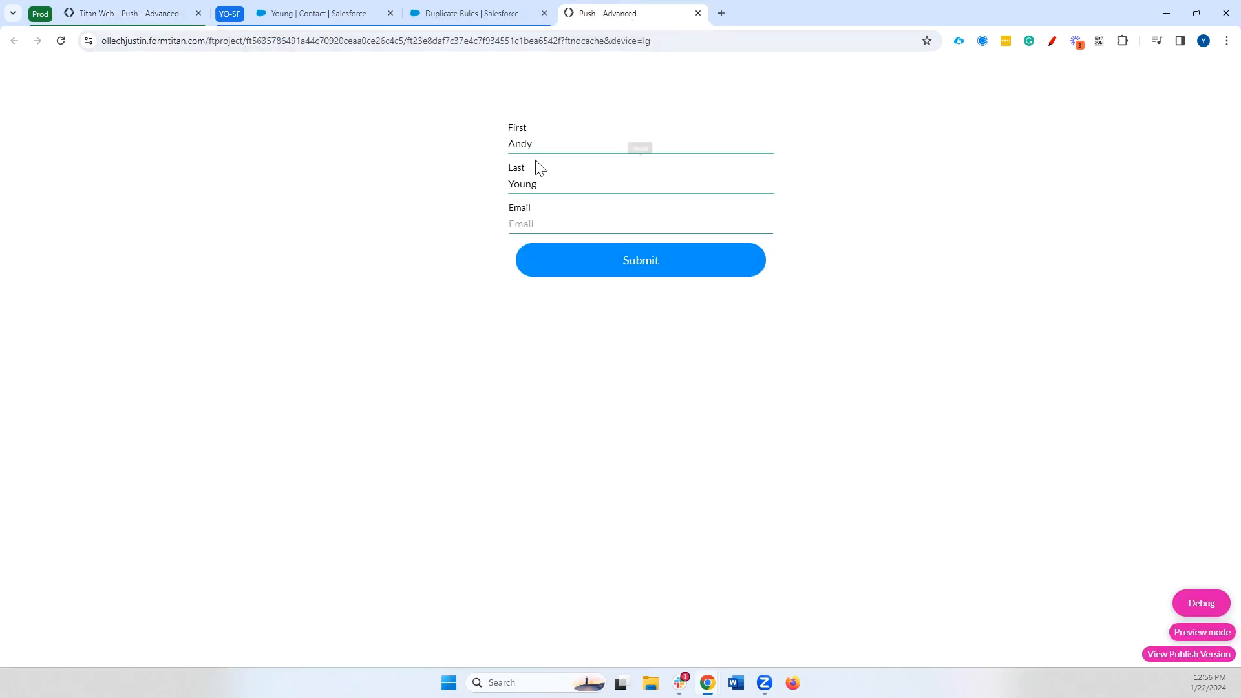
pyautogui.click(541, 145)
# Reload the Young contact record and resubmit the Push form
pyautogui.click(362, 17)
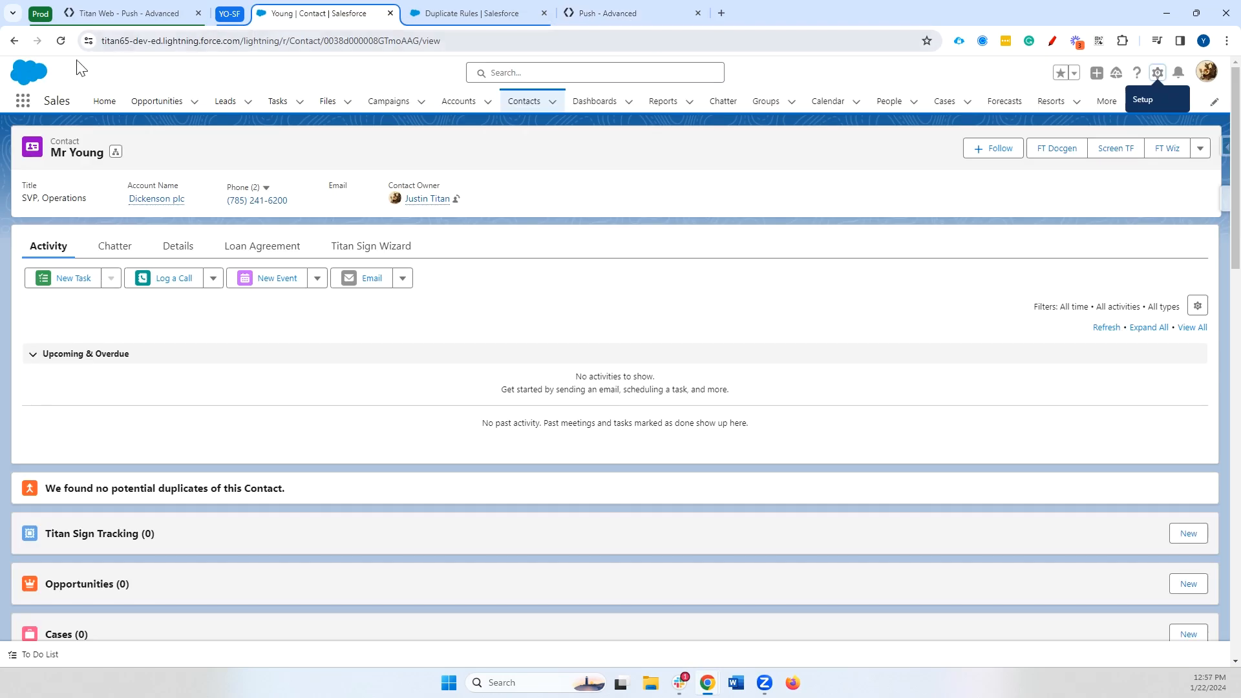
pyautogui.click(61, 41)
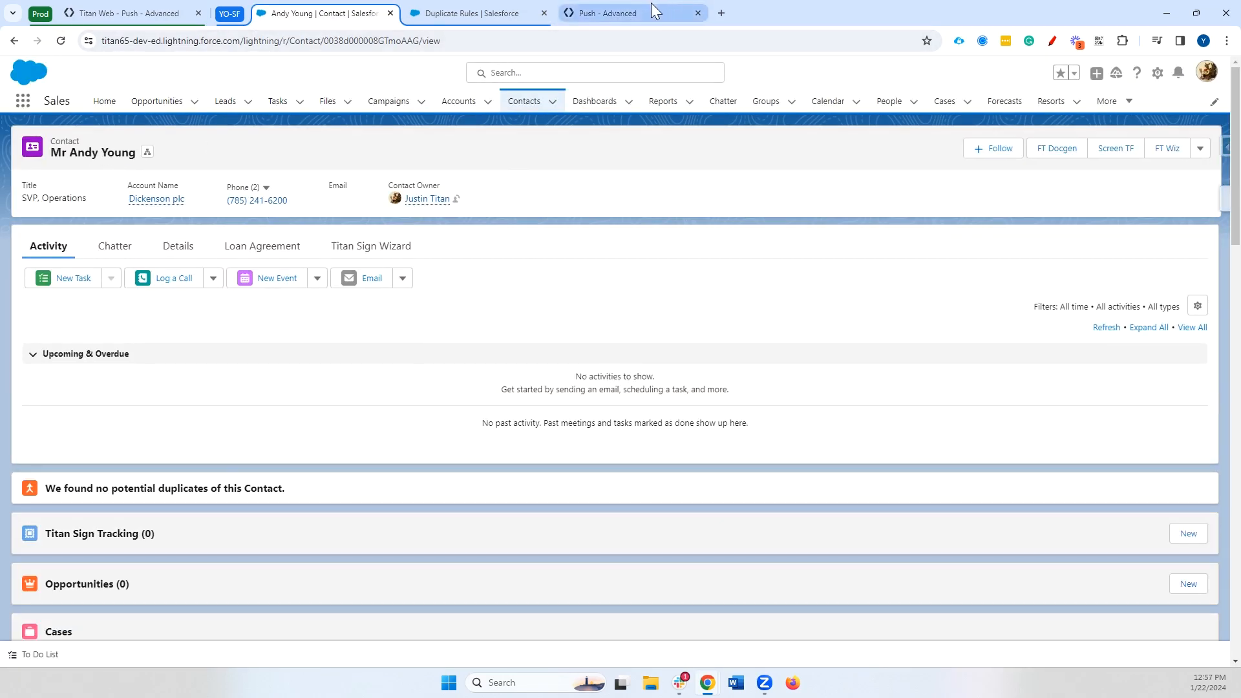
pyautogui.click(646, 10)
pyautogui.click(626, 271)
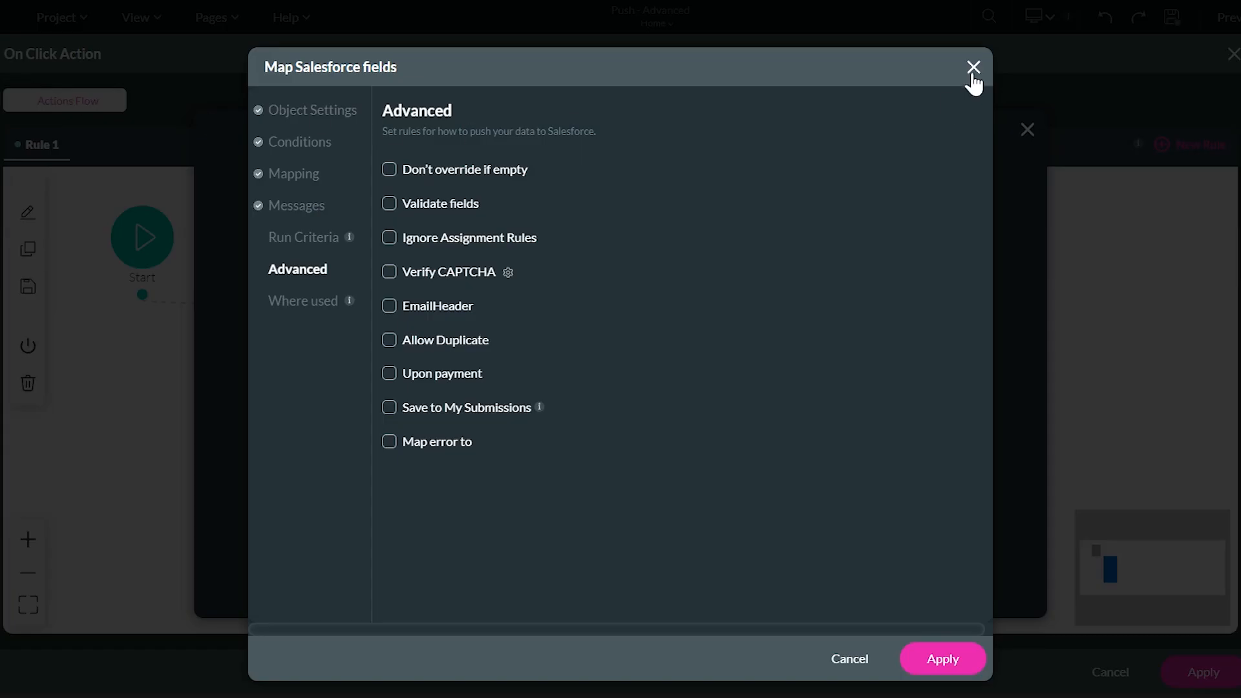
# Check the Integration Logs and the contact's Details showing First Name Andy
pyautogui.click(972, 75)
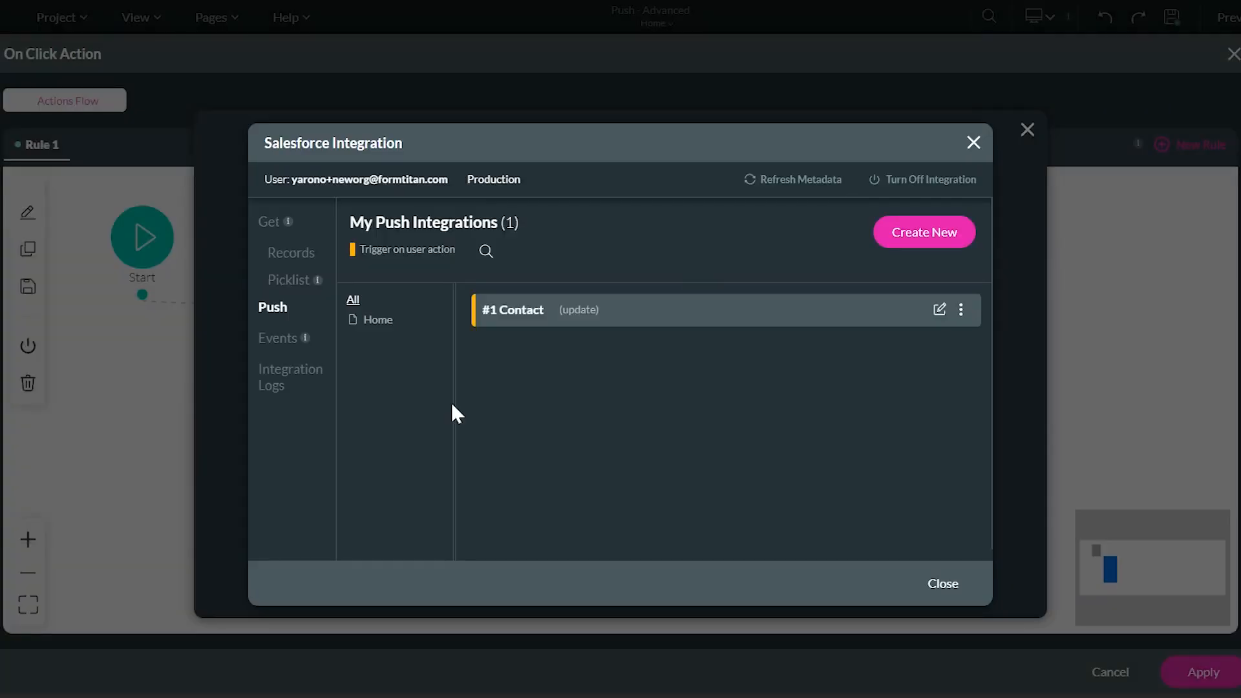
pyautogui.click(288, 384)
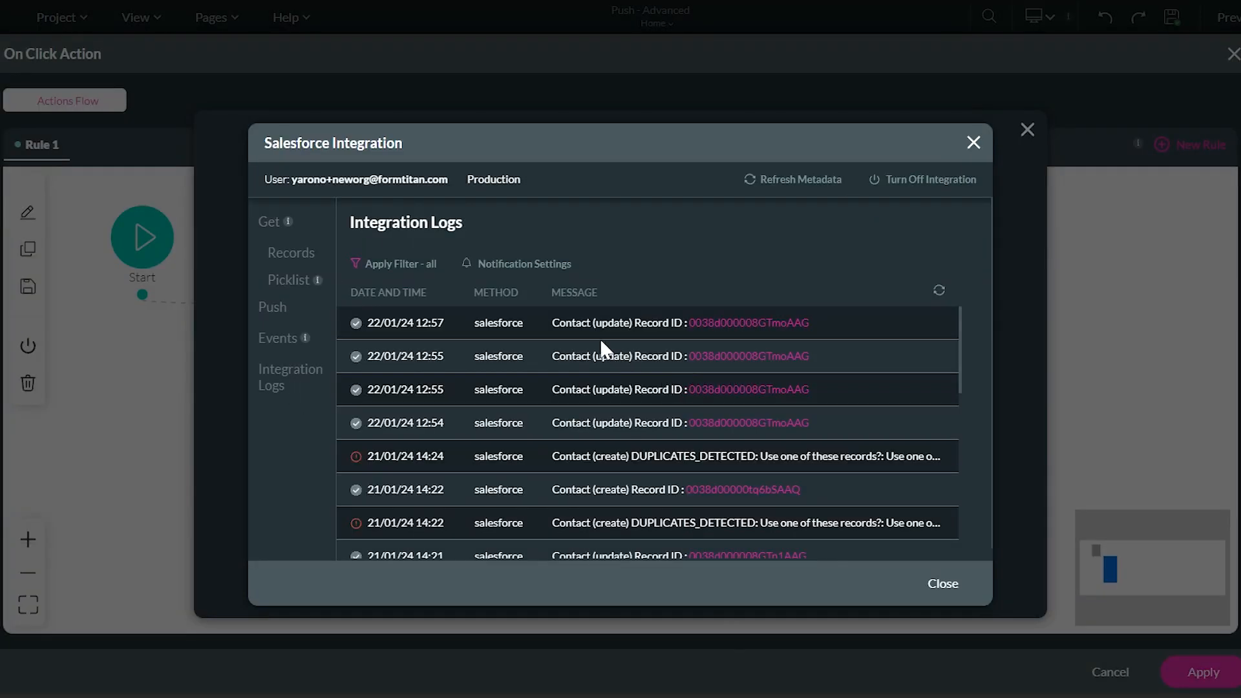
pyautogui.click(937, 290)
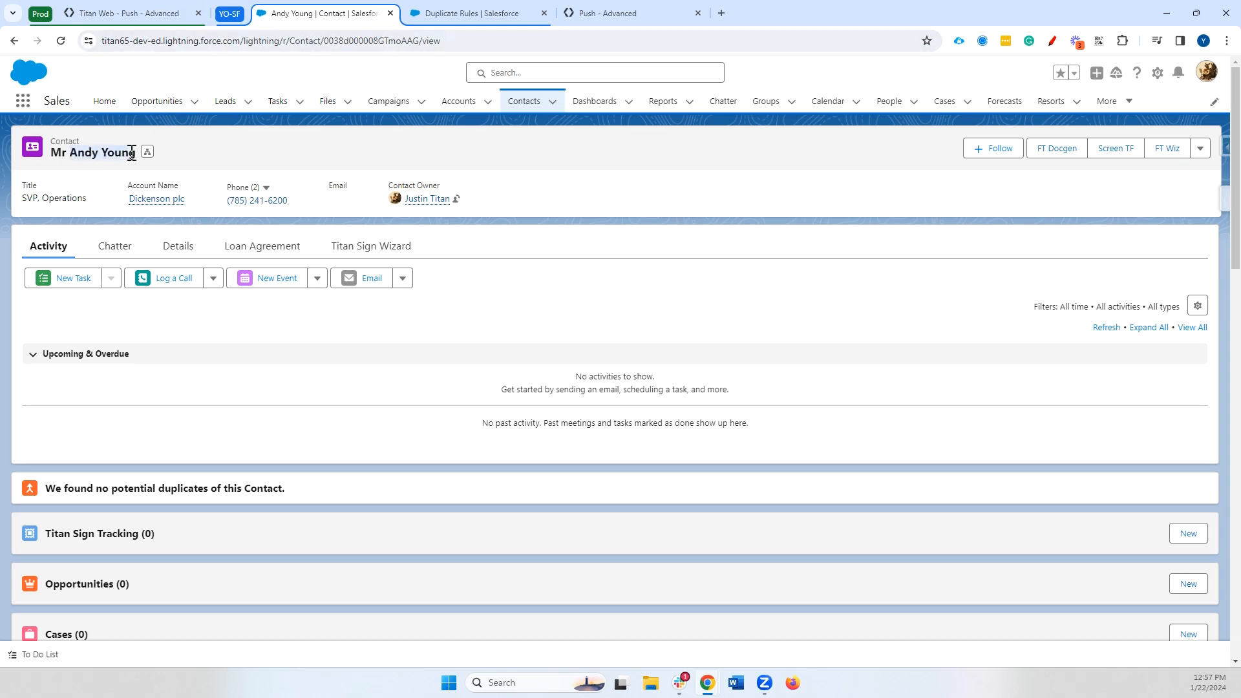
pyautogui.click(178, 247)
pyautogui.click(599, 360)
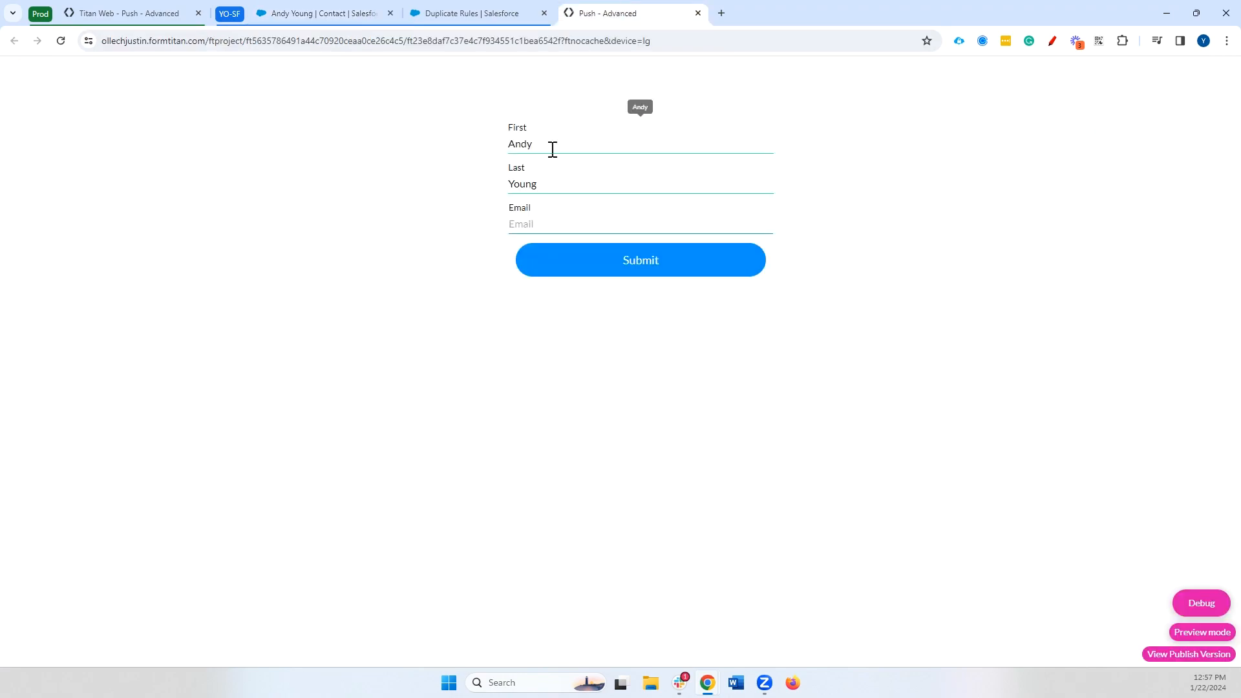
pyautogui.doubleClick(552, 149)
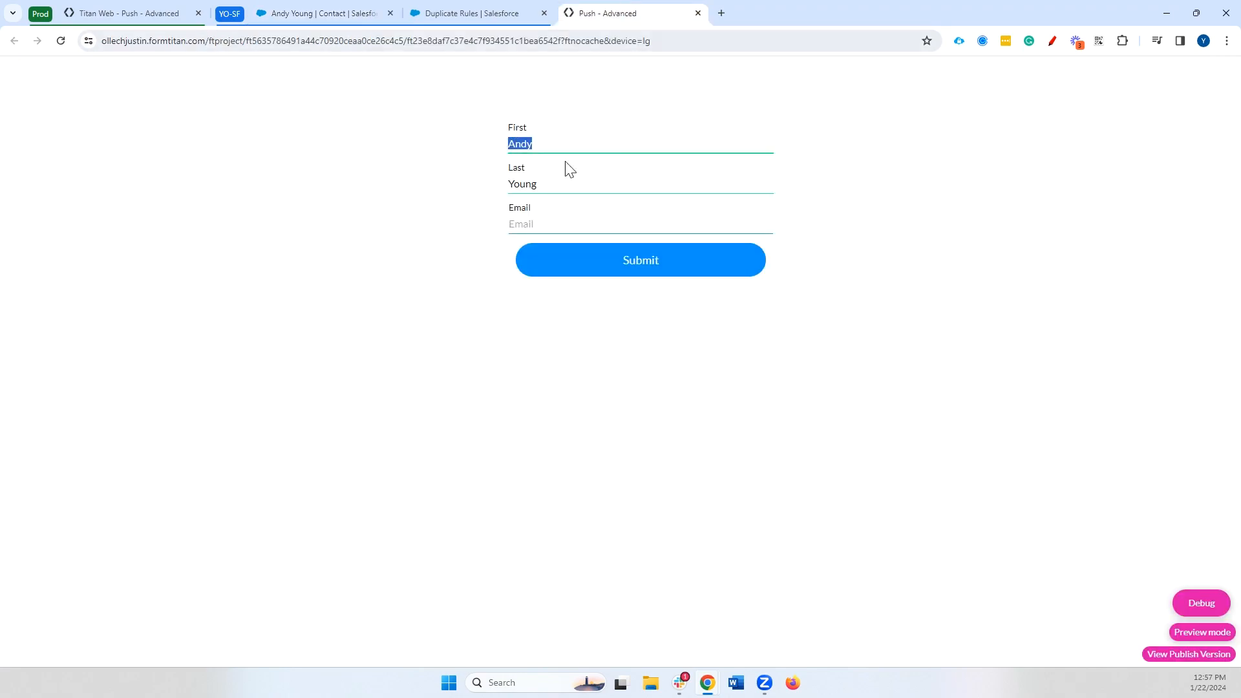
# Close the Integration Logs and switch the #1 Contact push action to Create
pyautogui.press('Tab')
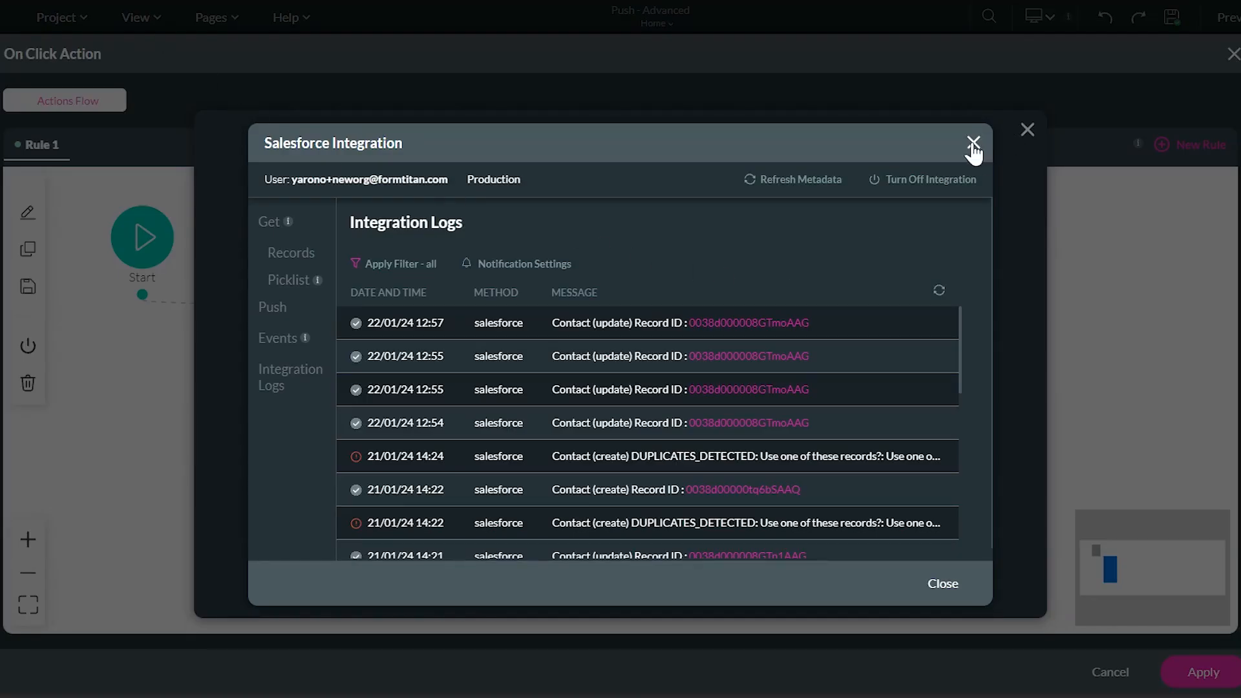
pyautogui.click(973, 143)
pyautogui.click(381, 385)
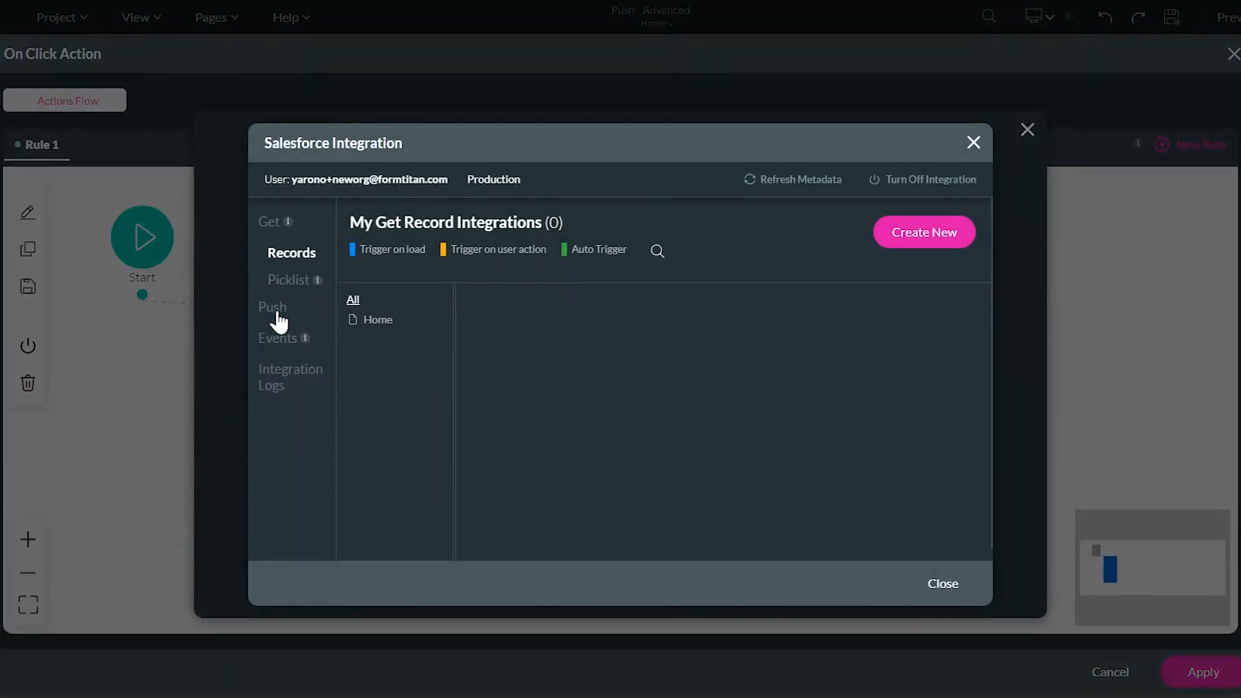
pyautogui.click(276, 313)
pyautogui.click(937, 312)
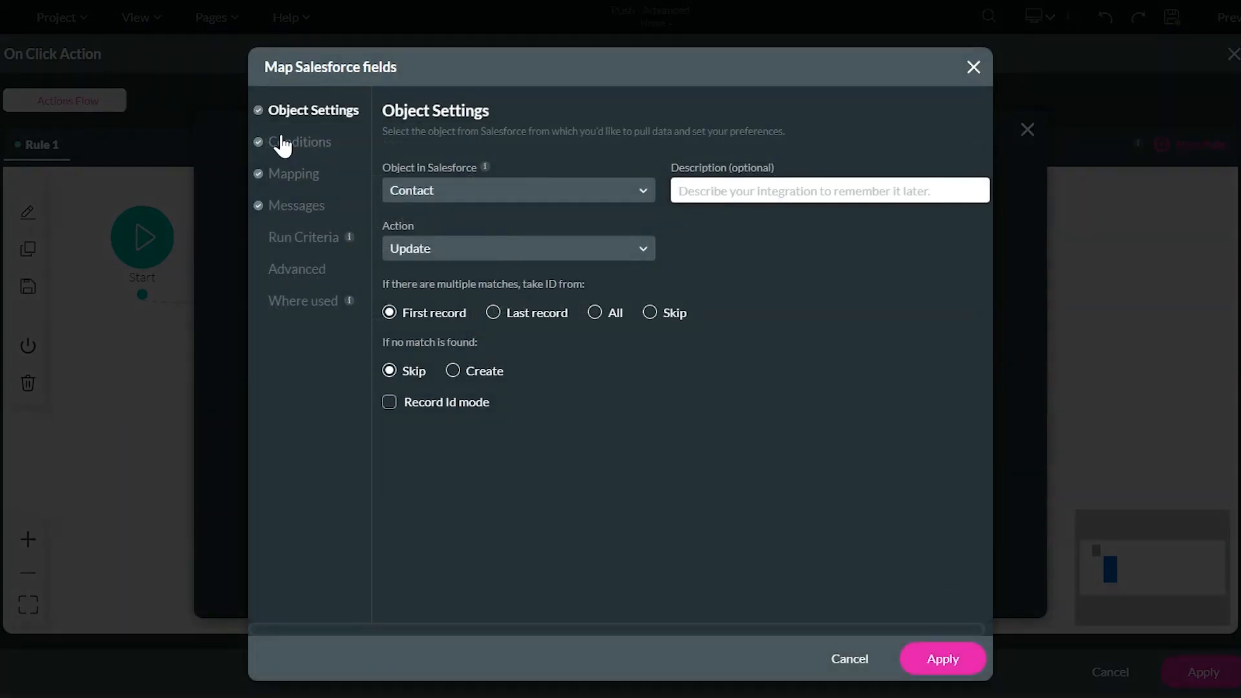
pyautogui.click(428, 248)
pyautogui.click(429, 316)
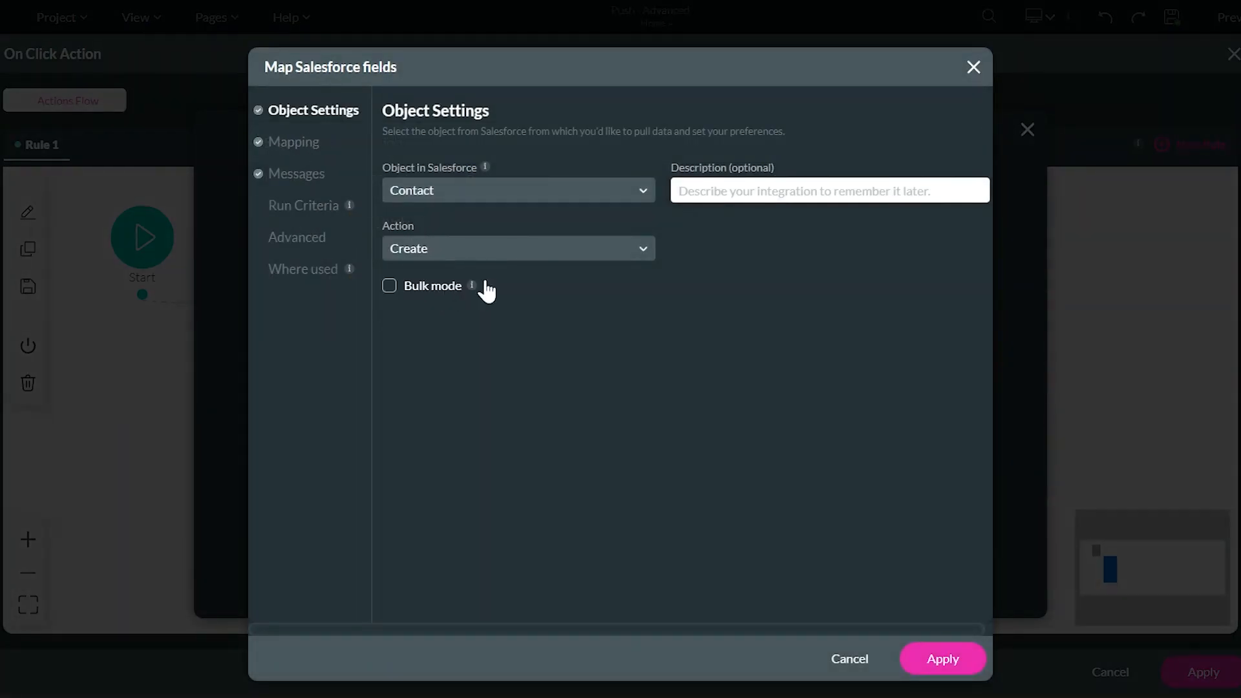
# Apply the change, save the Salesforce Action node and click actions, and save the project
pyautogui.click(968, 665)
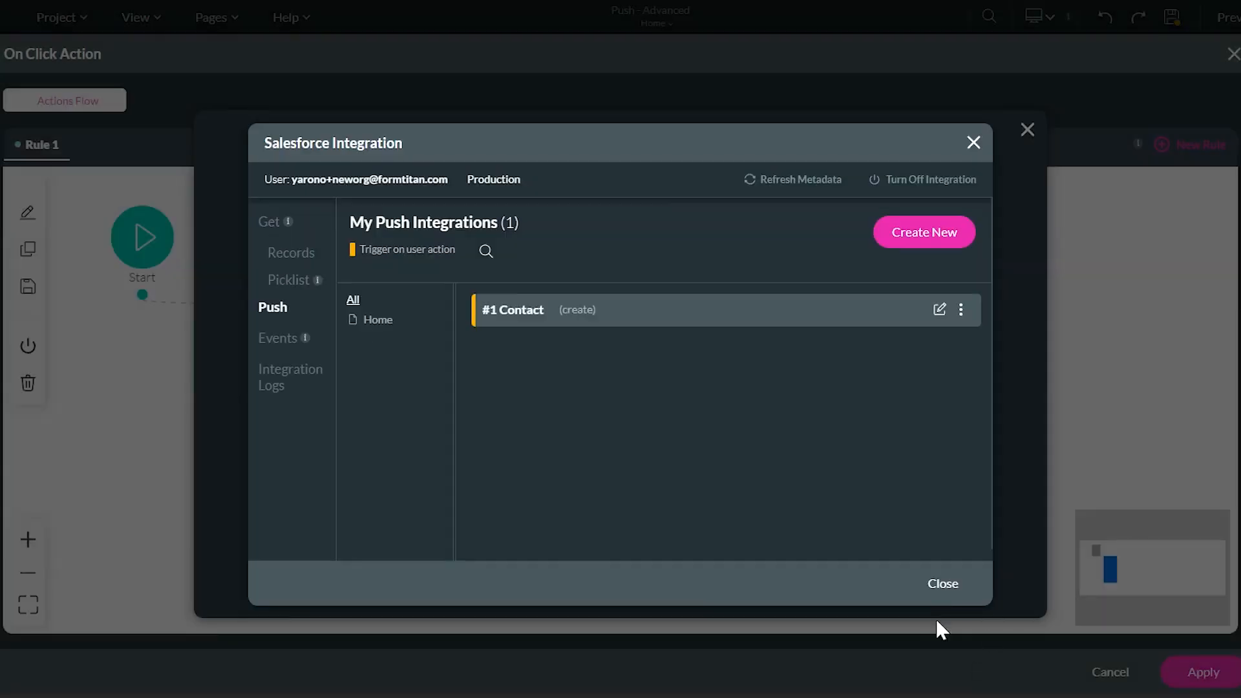
pyautogui.click(941, 585)
pyautogui.click(649, 569)
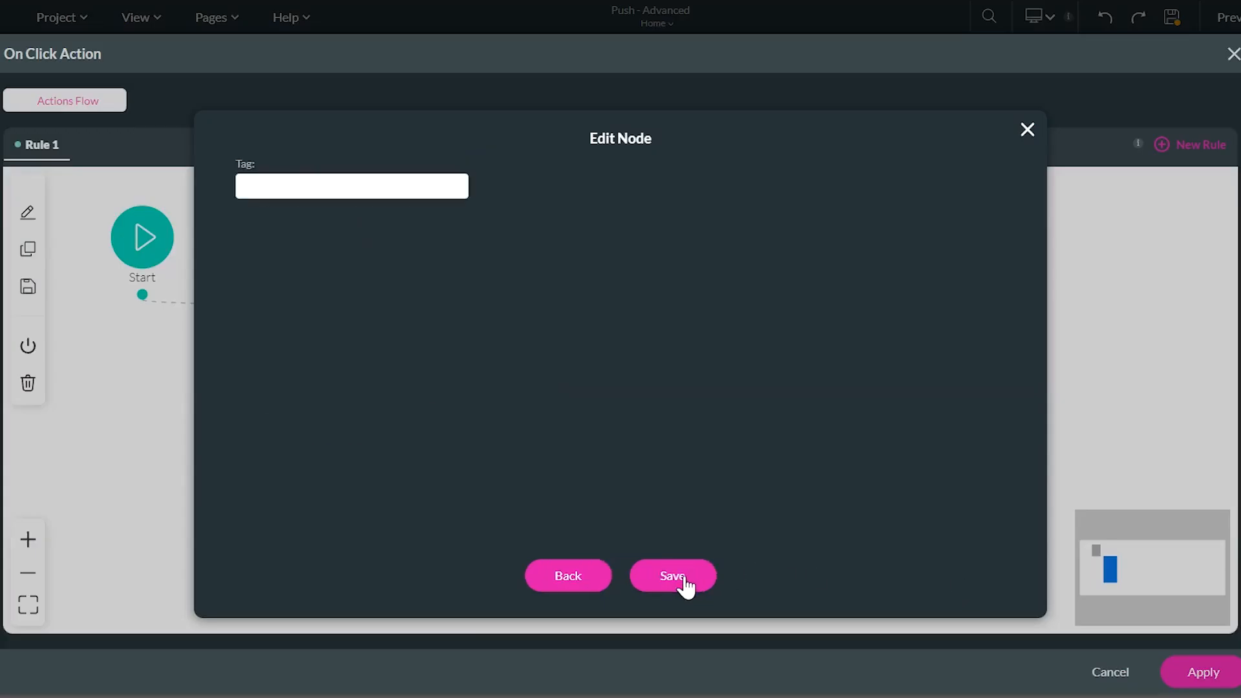
pyautogui.click(682, 581)
pyautogui.click(1201, 672)
pyautogui.click(1090, 81)
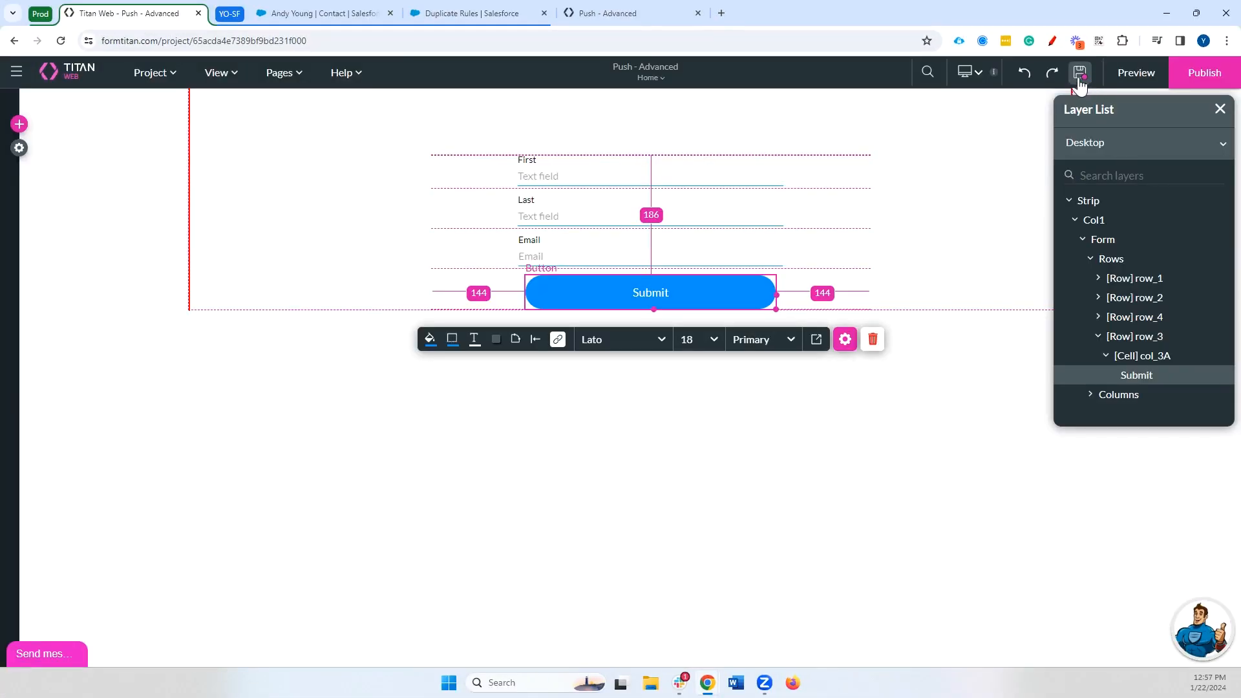
# Reload the form preview and submit it with a first and last name
pyautogui.click(603, 2)
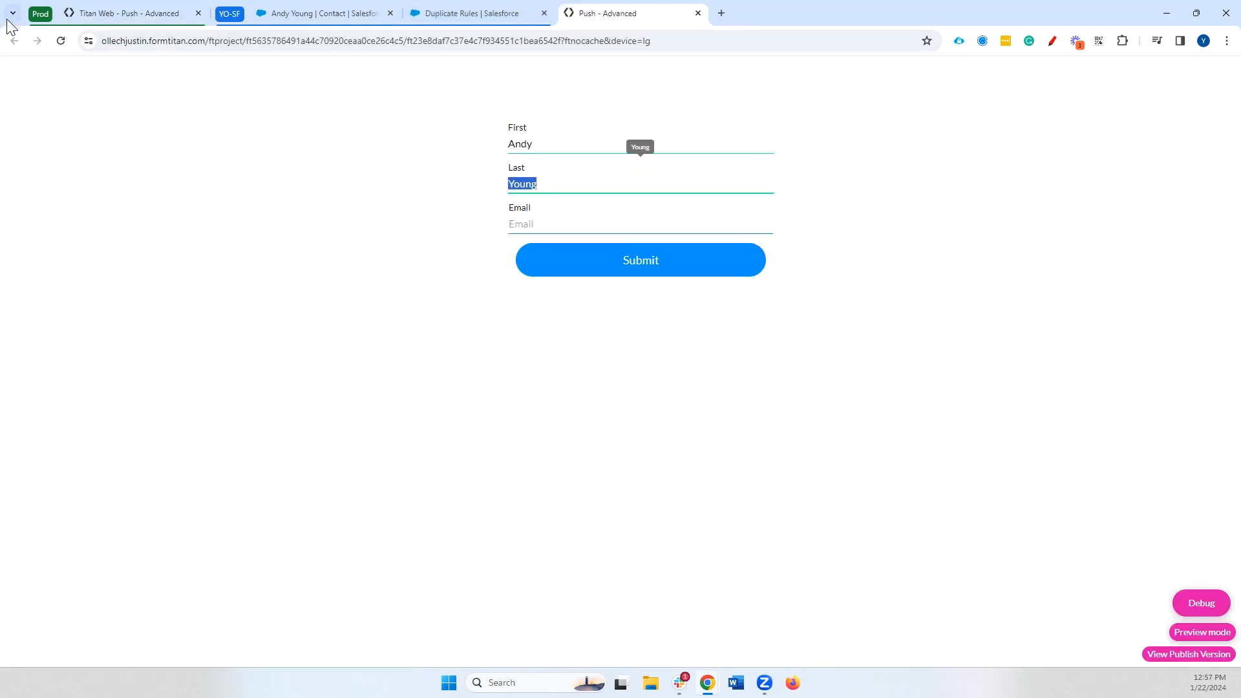
pyautogui.click(61, 41)
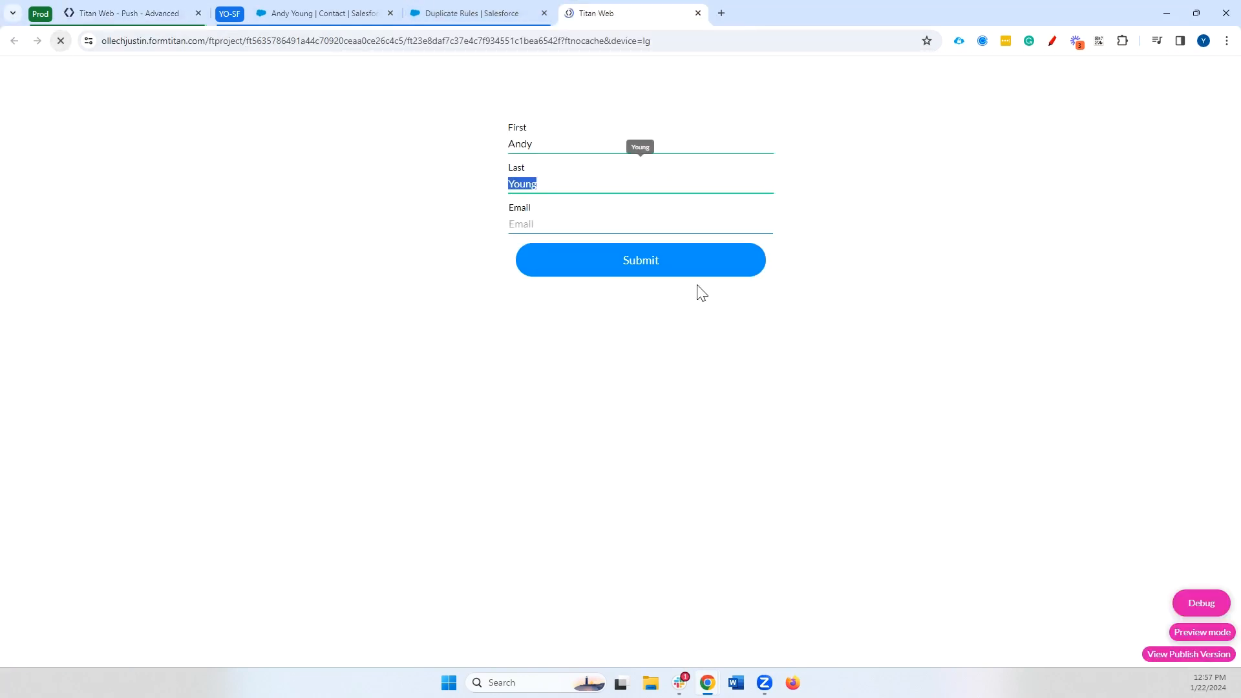
pyautogui.click(585, 142)
pyautogui.press('Tab')
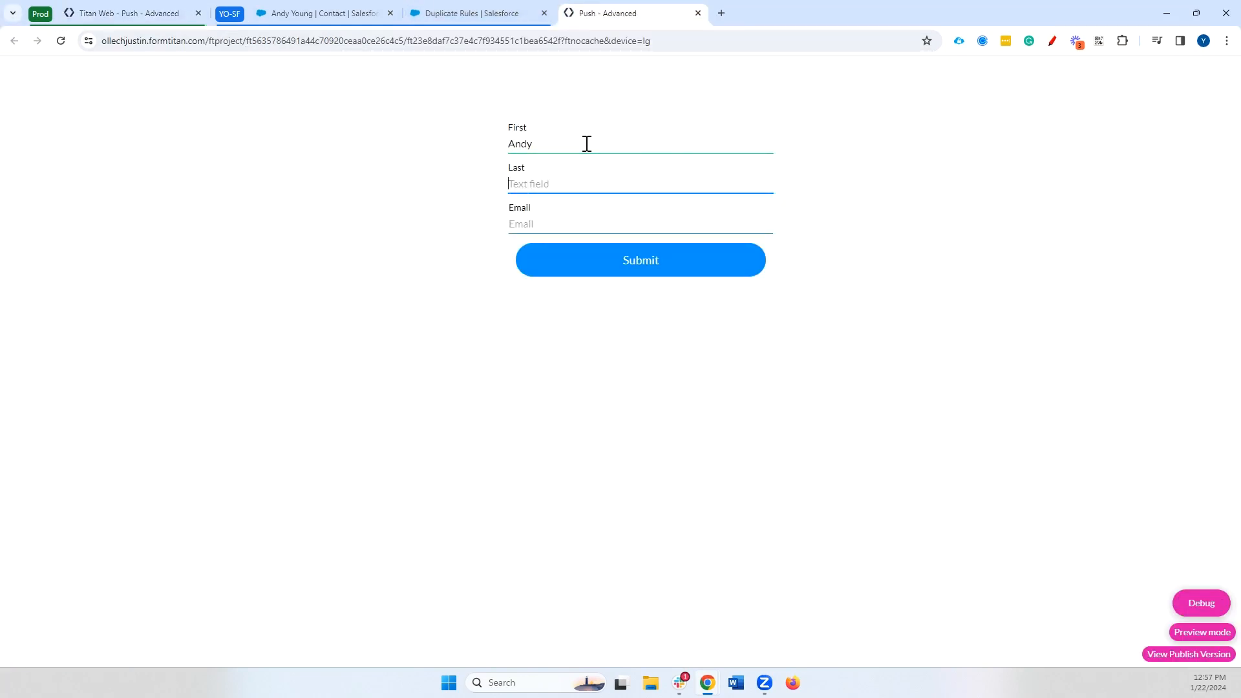
pyautogui.click(606, 260)
# Find the DUPLICATES_DETECTED Contact error in the Salesforce integration logs
pyautogui.click(150, 8)
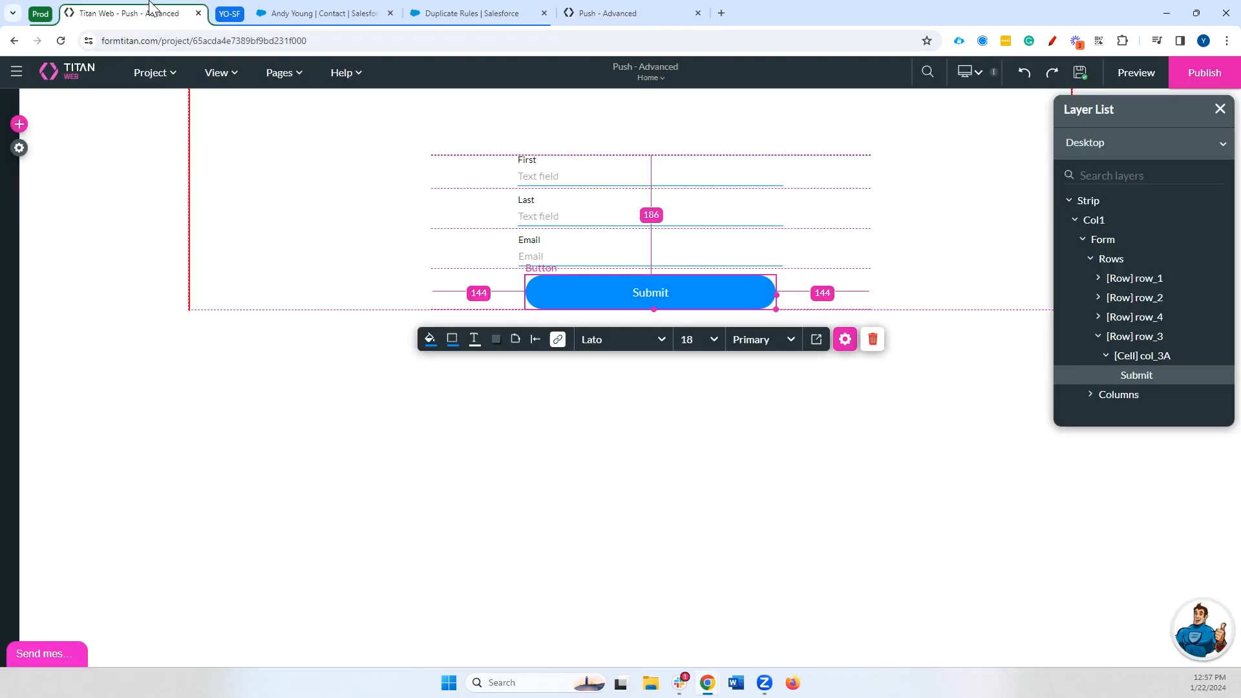
pyautogui.click(19, 148)
pyautogui.click(46, 278)
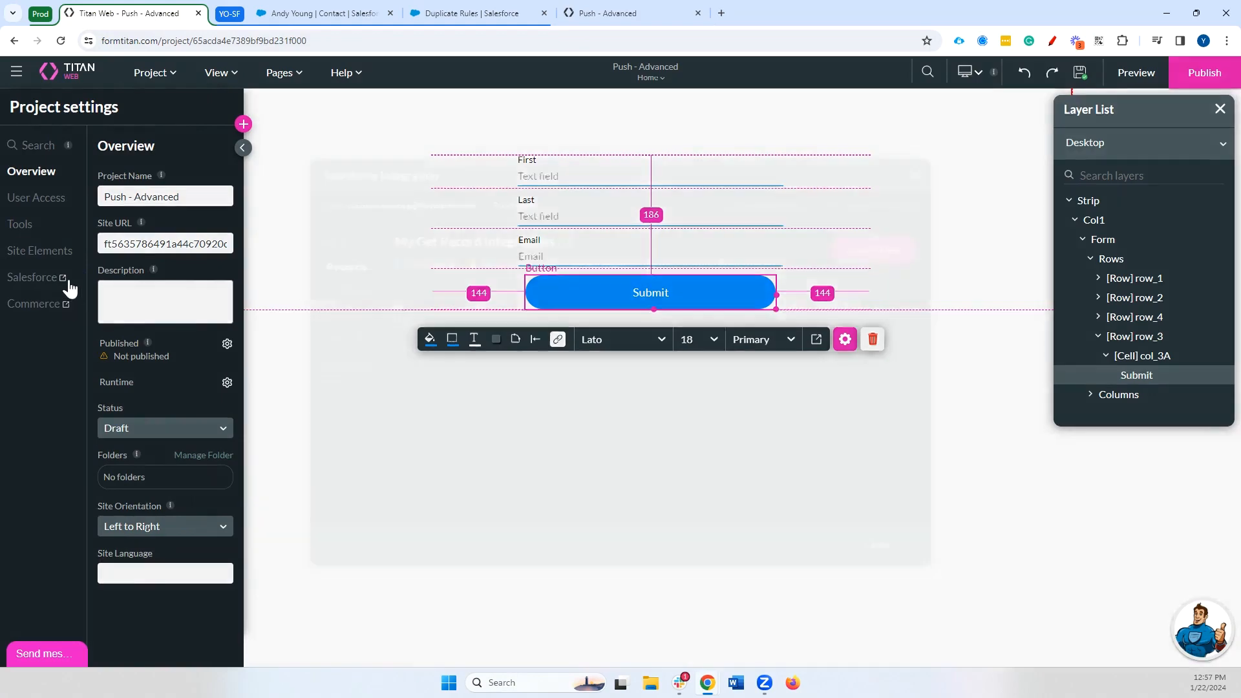
pyautogui.click(345, 371)
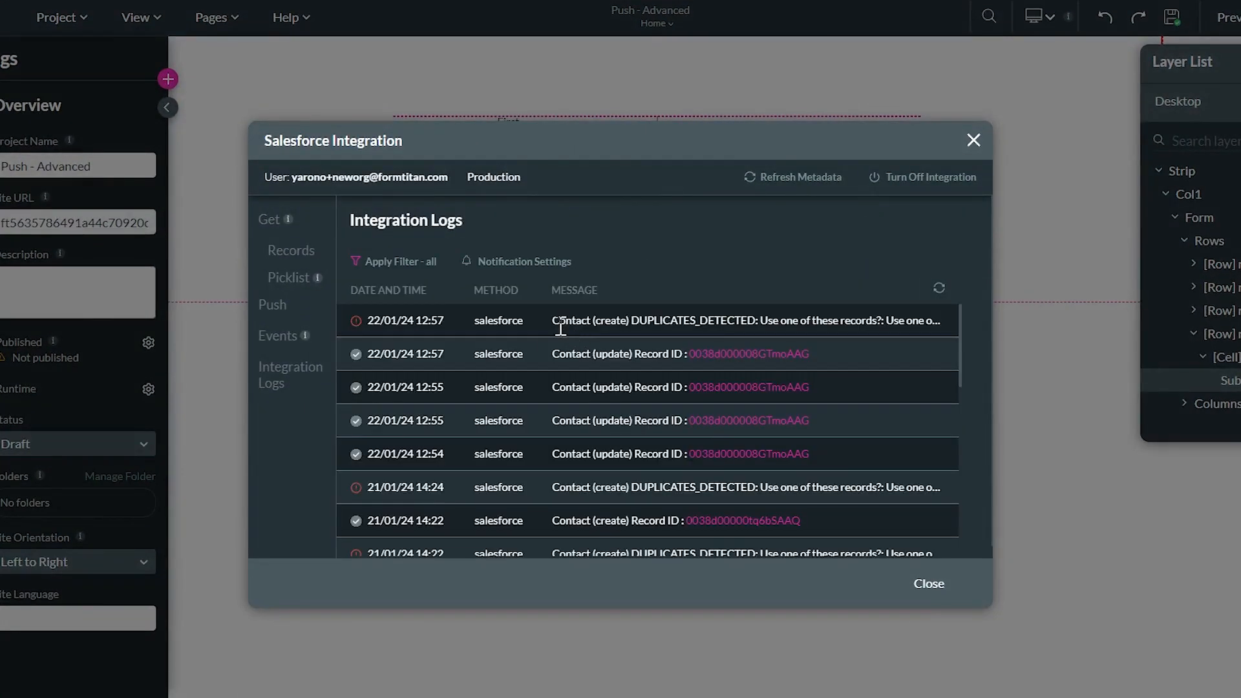
pyautogui.moveTo(560, 321); pyautogui.dragTo(937, 320)
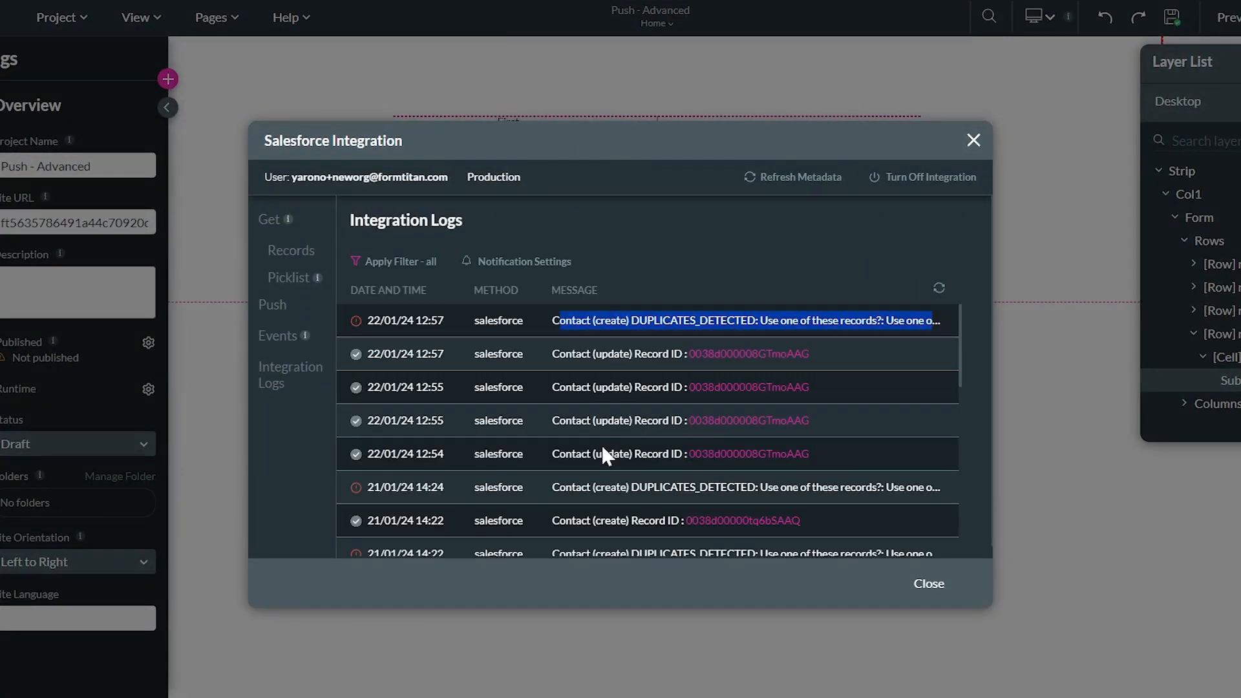
# Review the #1 Contact push's advanced options, apply them, and close the Salesforce settings
pyautogui.click(313, 311)
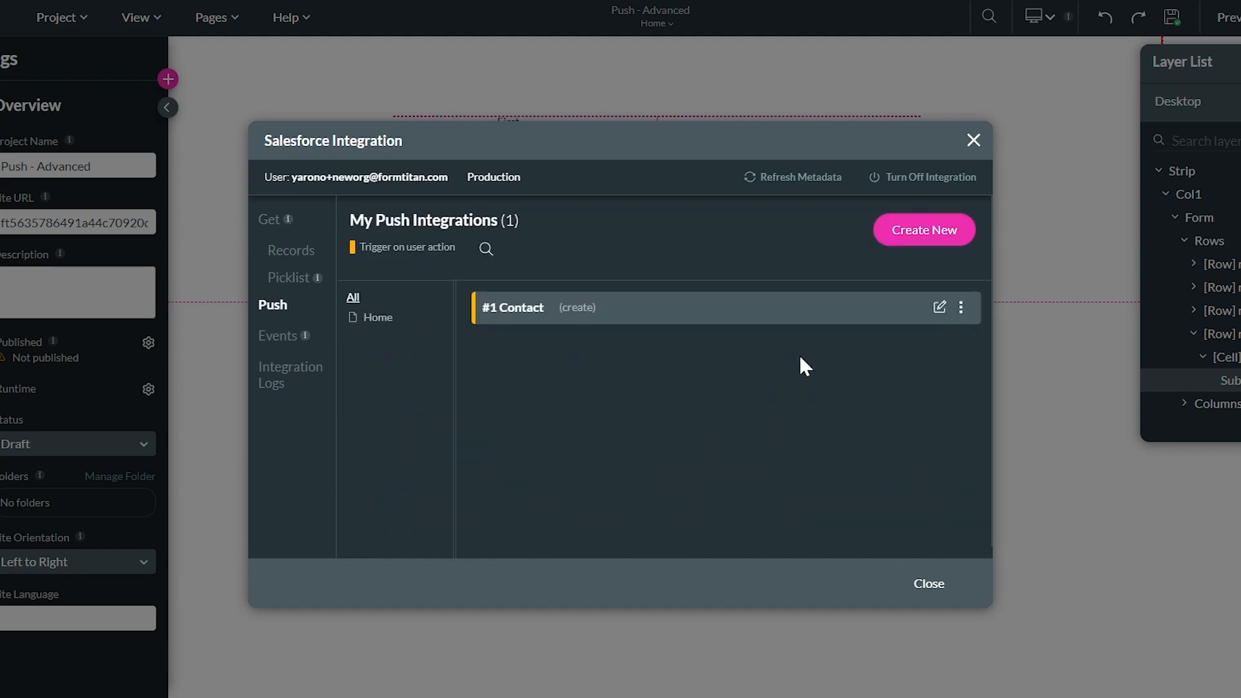
pyautogui.click(925, 310)
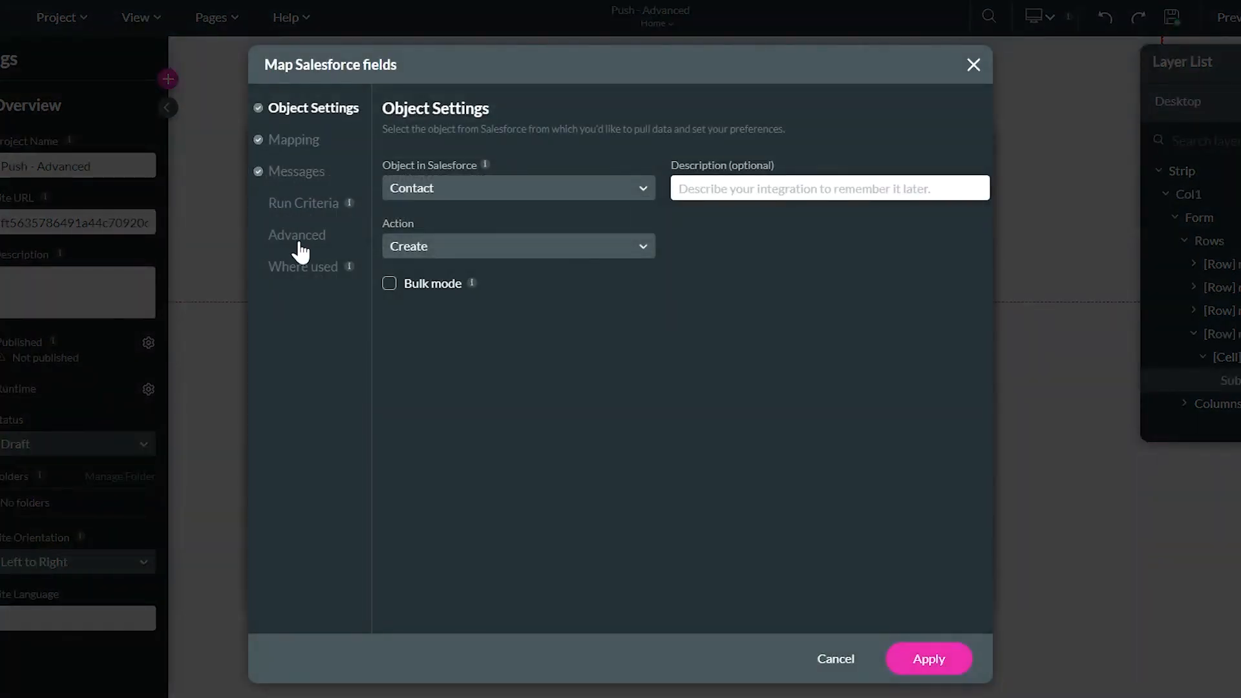
pyautogui.click(298, 238)
pyautogui.click(925, 658)
pyautogui.click(903, 585)
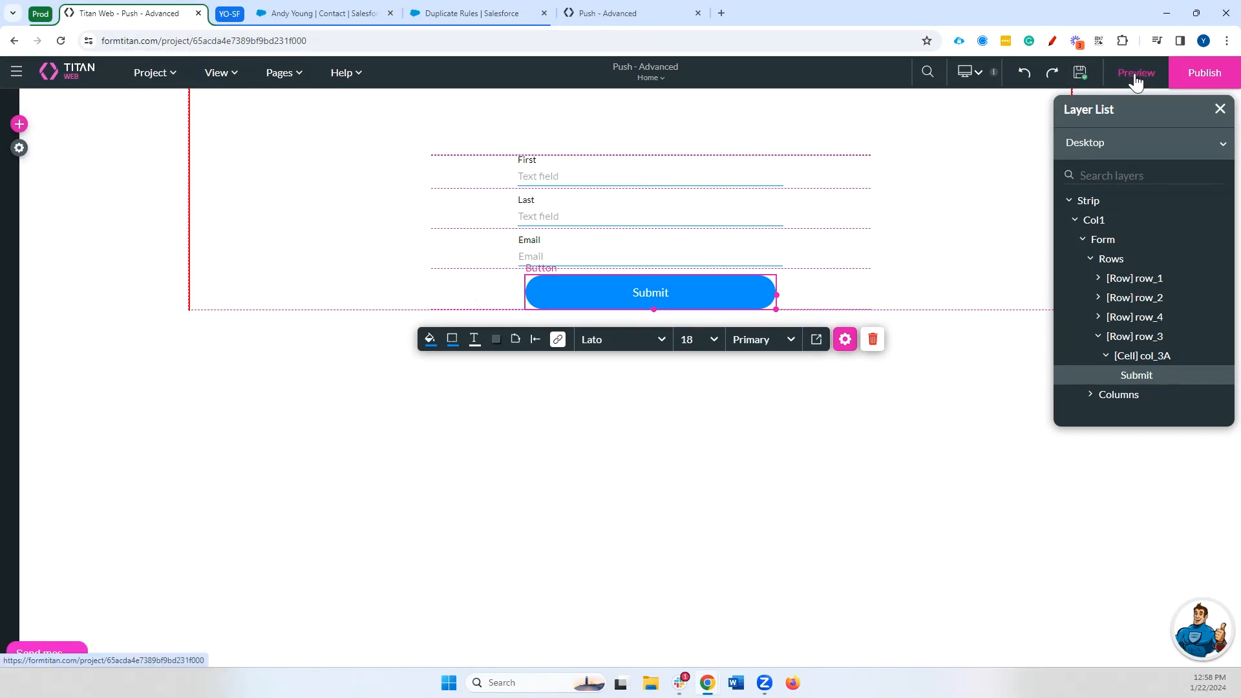
# Reload the preview and resubmit the form with a first and last name
pyautogui.click(1136, 74)
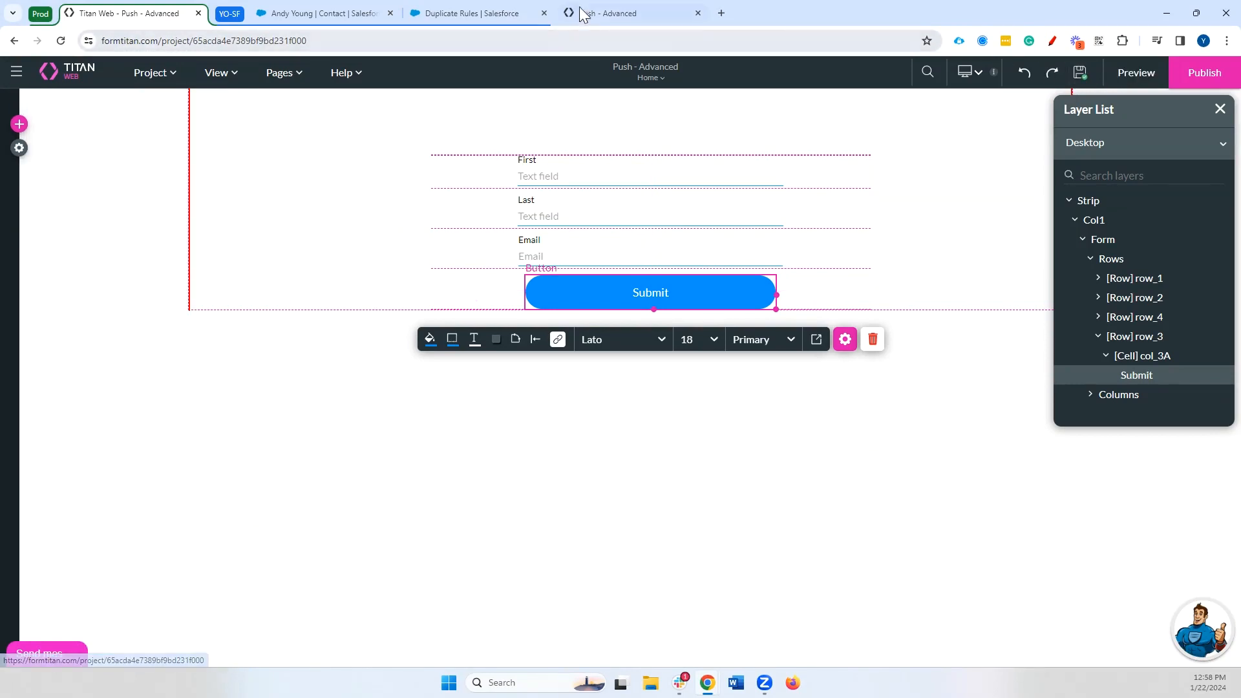
pyautogui.click(61, 41)
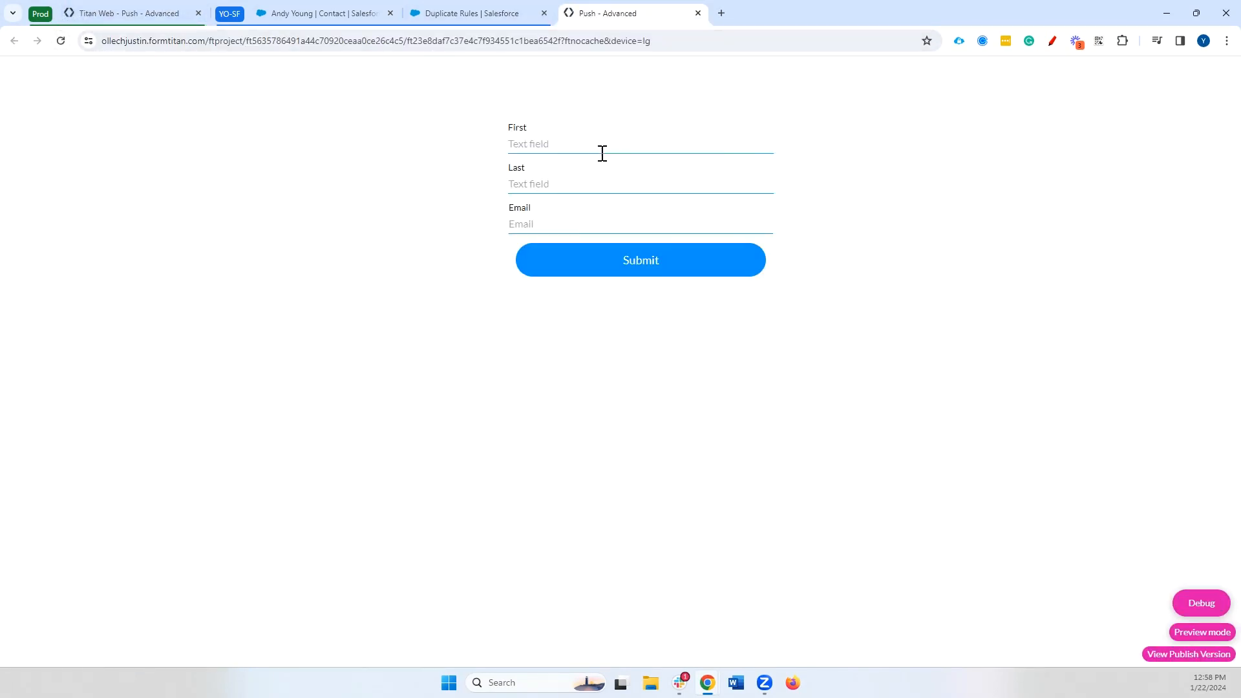
pyautogui.click(601, 152)
pyautogui.press('Tab')
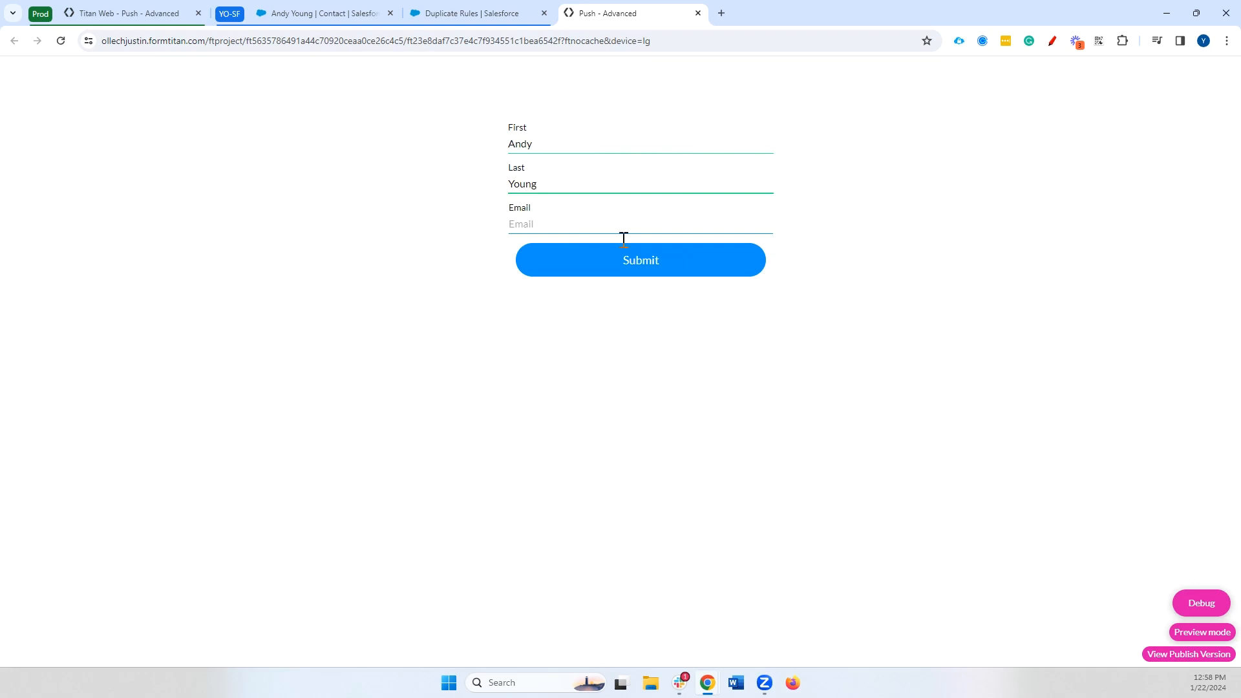
pyautogui.click(660, 274)
# Confirm the integration logs show a successful Contact (create) entry with a Record ID
pyautogui.click(104, 14)
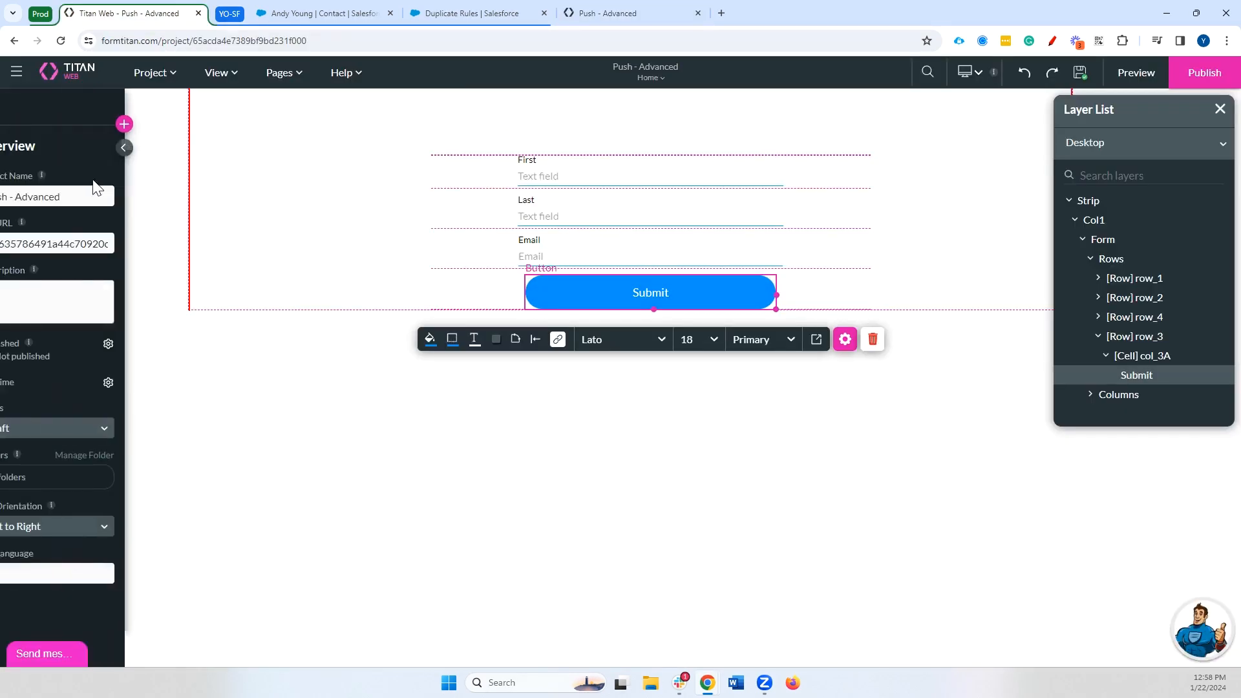
pyautogui.click(71, 288)
pyautogui.click(352, 371)
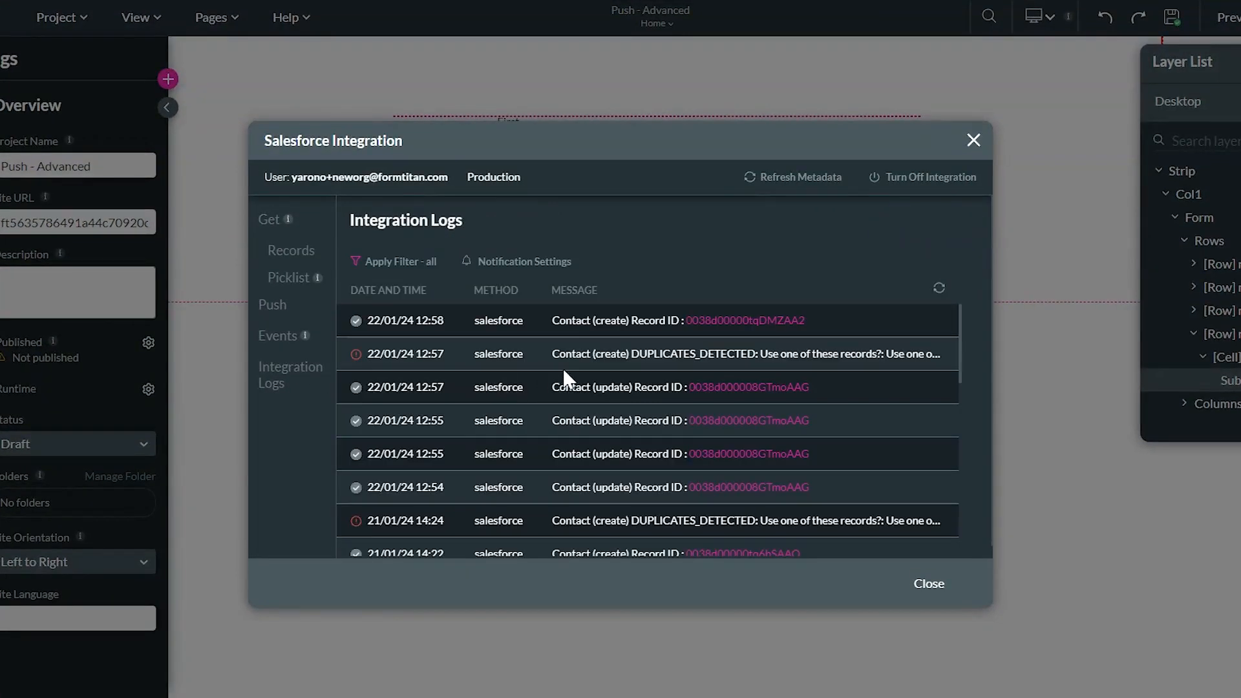
pyautogui.moveTo(554, 320); pyautogui.dragTo(716, 334)
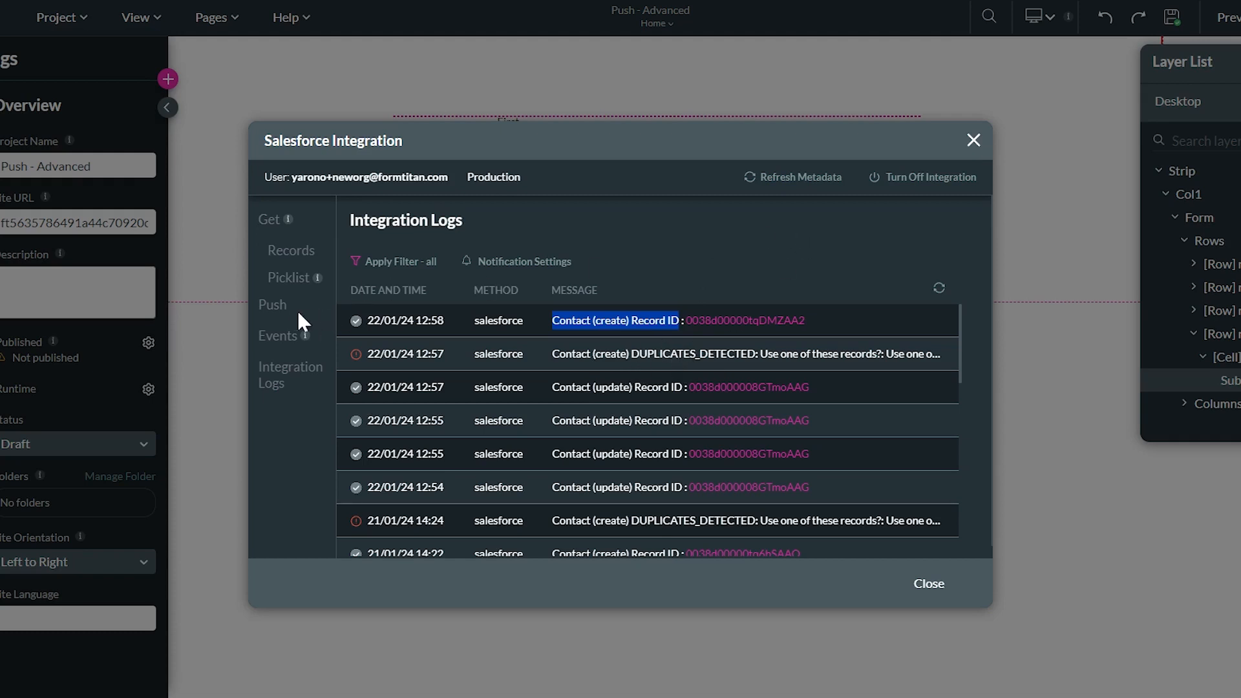
# In the #1 Contact push's Advanced options, uncheck Allow Duplicate and map errors to [PV / Home / error_var]
pyautogui.click(274, 306)
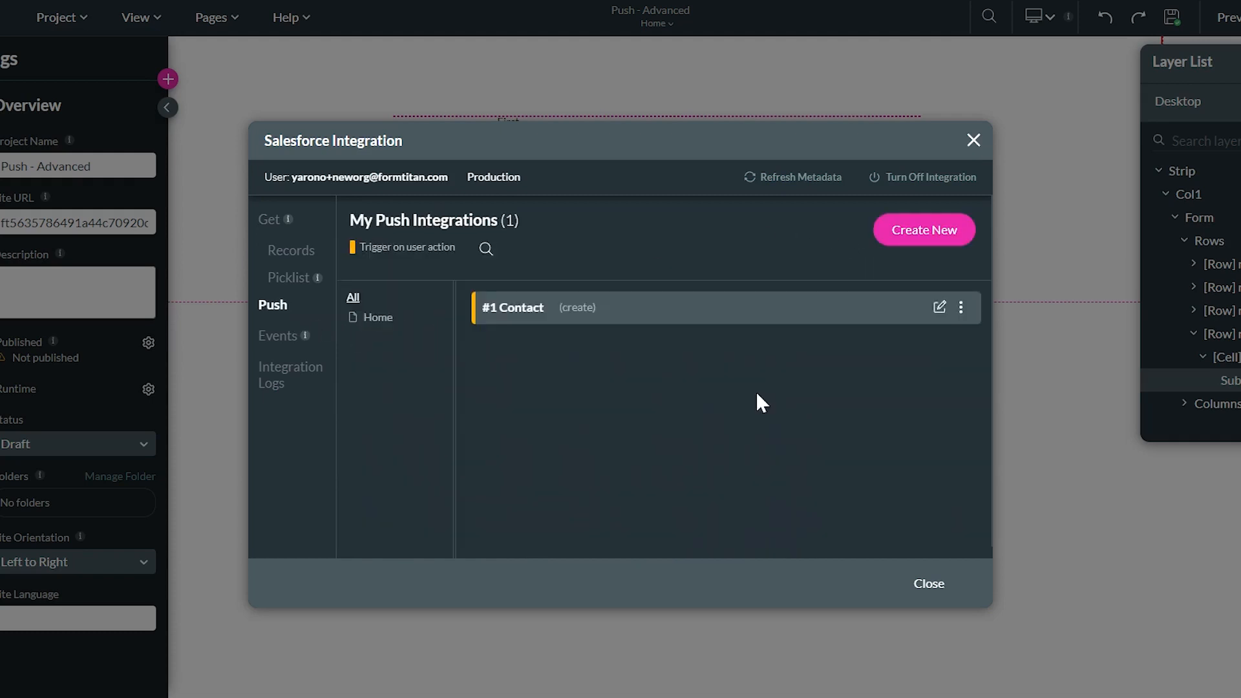
pyautogui.click(940, 308)
pyautogui.click(296, 236)
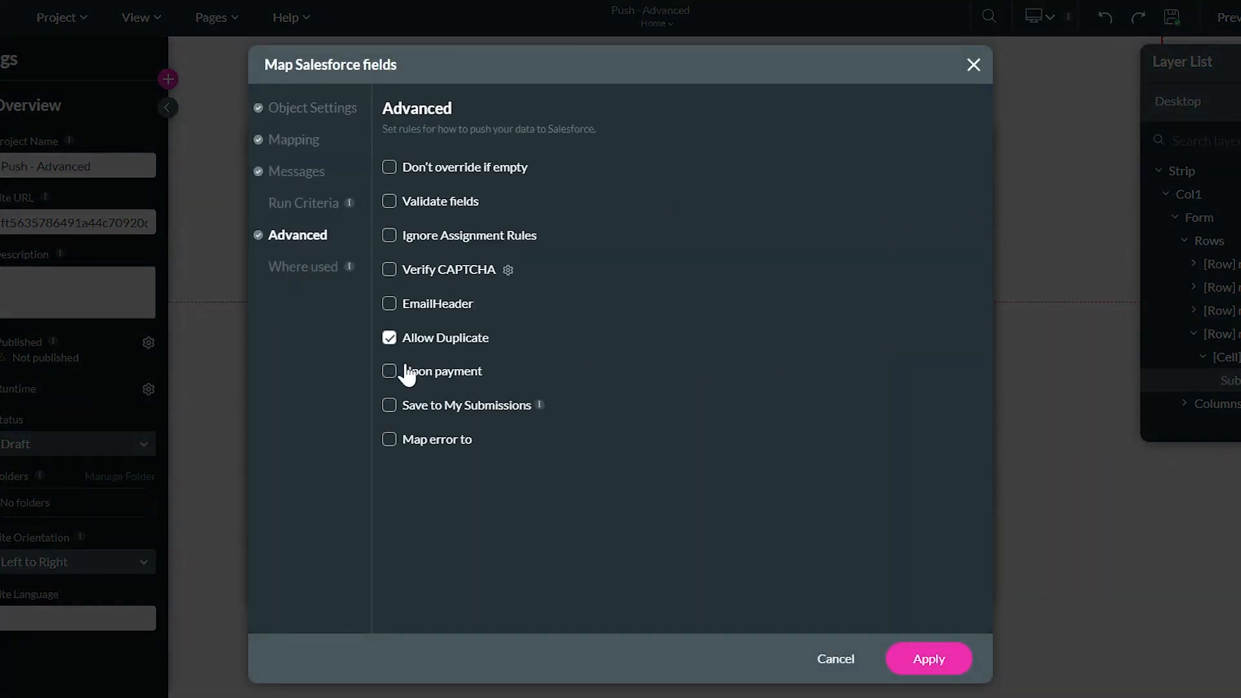
pyautogui.click(391, 338)
pyautogui.click(401, 442)
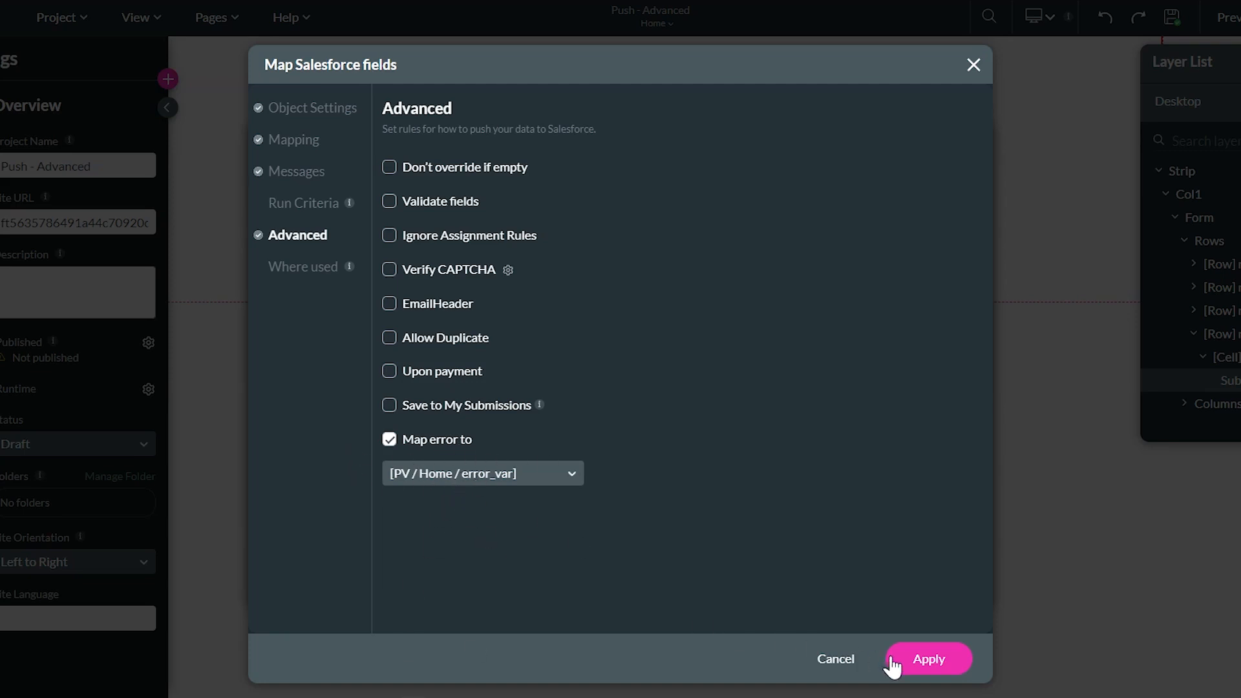
pyautogui.click(437, 472)
pyautogui.click(903, 660)
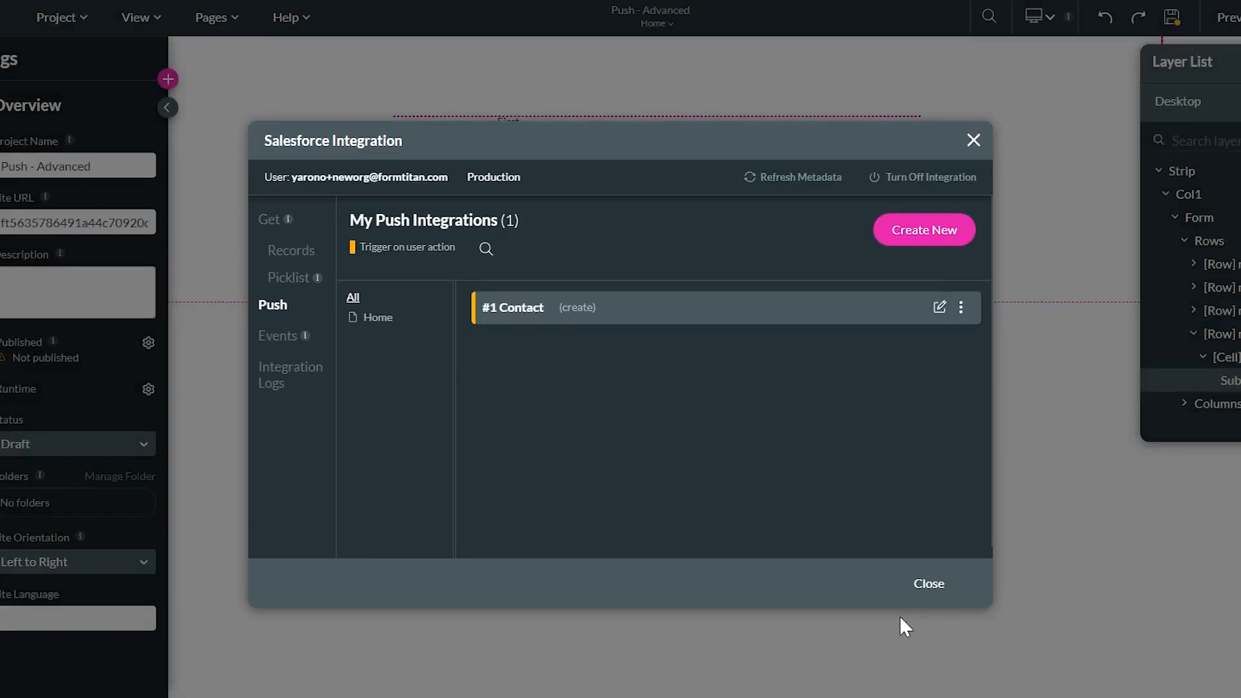
pyautogui.click(928, 584)
pyautogui.click(213, 17)
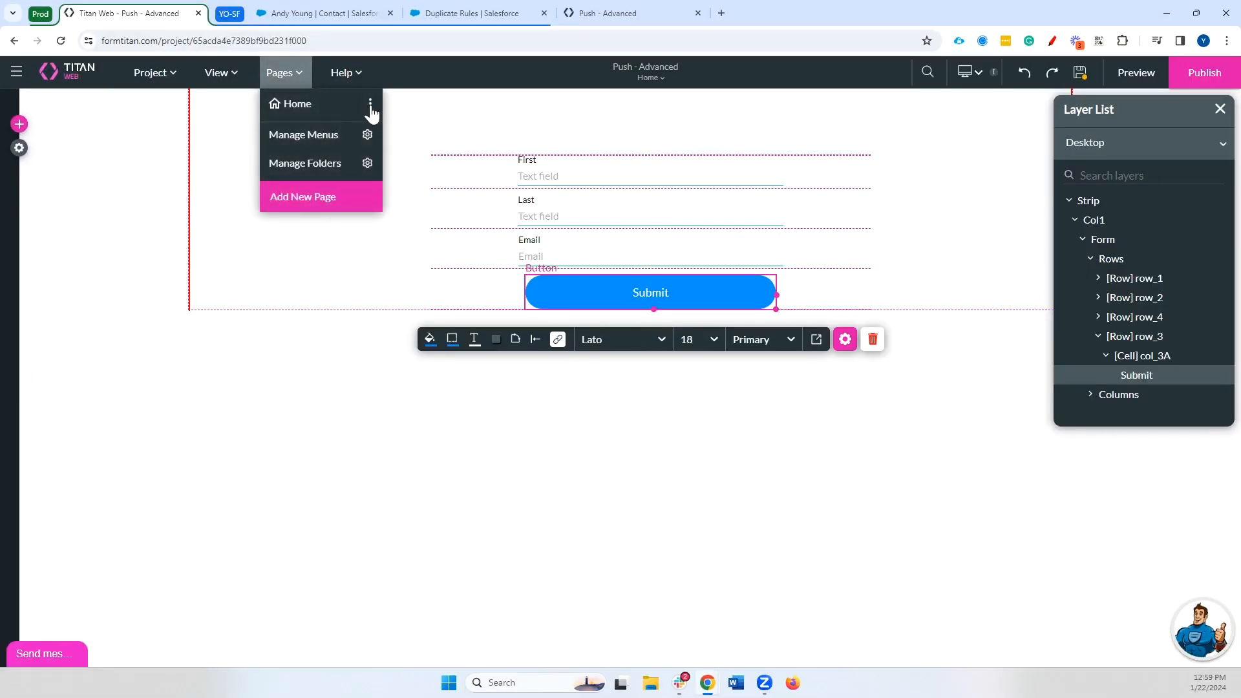
# Check that the Home page's static variables include error_var
pyautogui.click(368, 103)
pyautogui.click(480, 382)
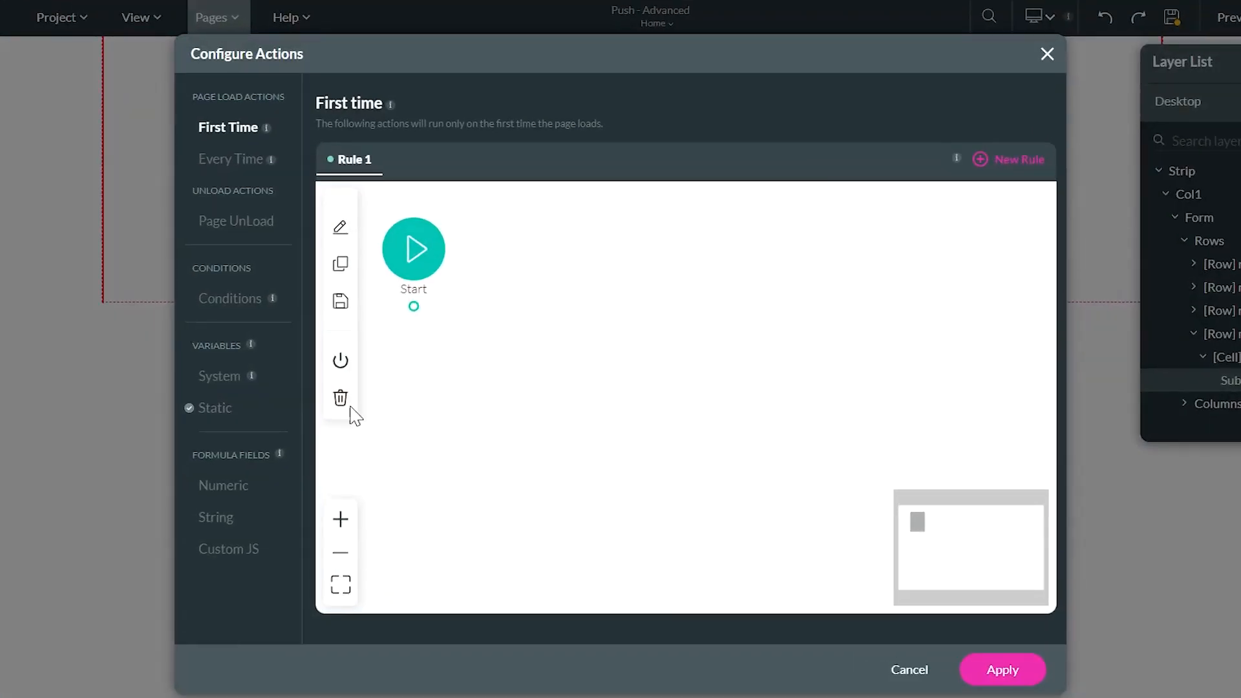
pyautogui.click(220, 409)
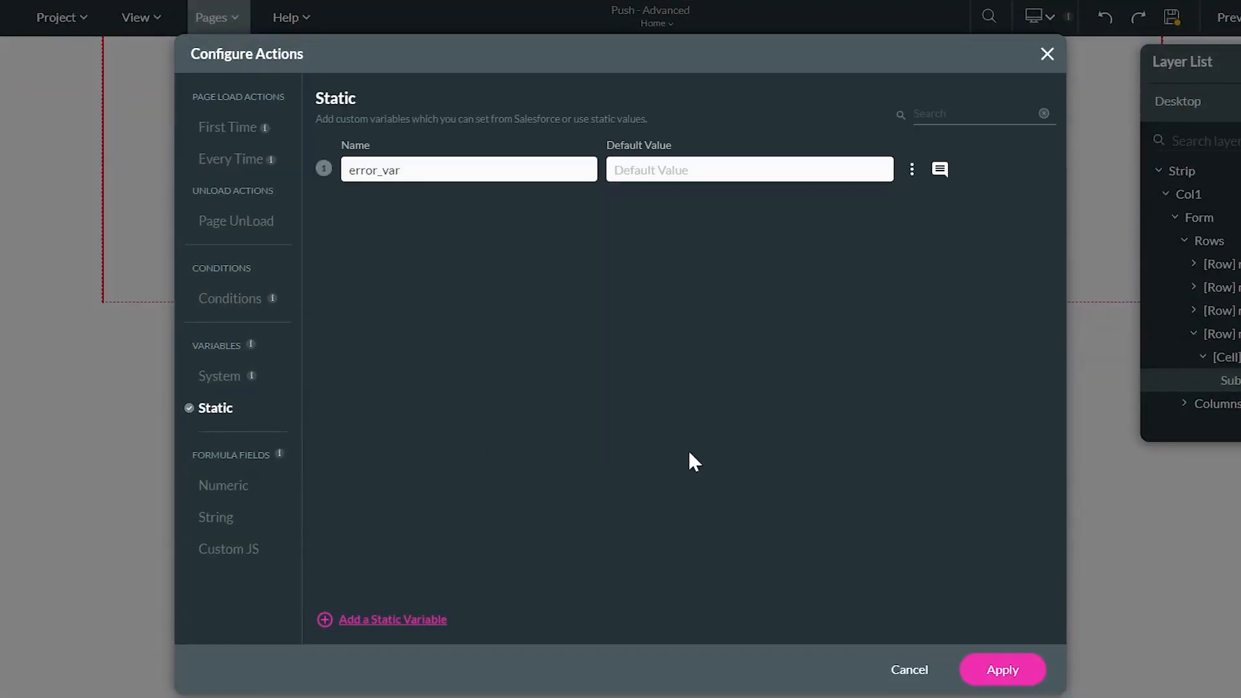
pyautogui.doubleClick(432, 179)
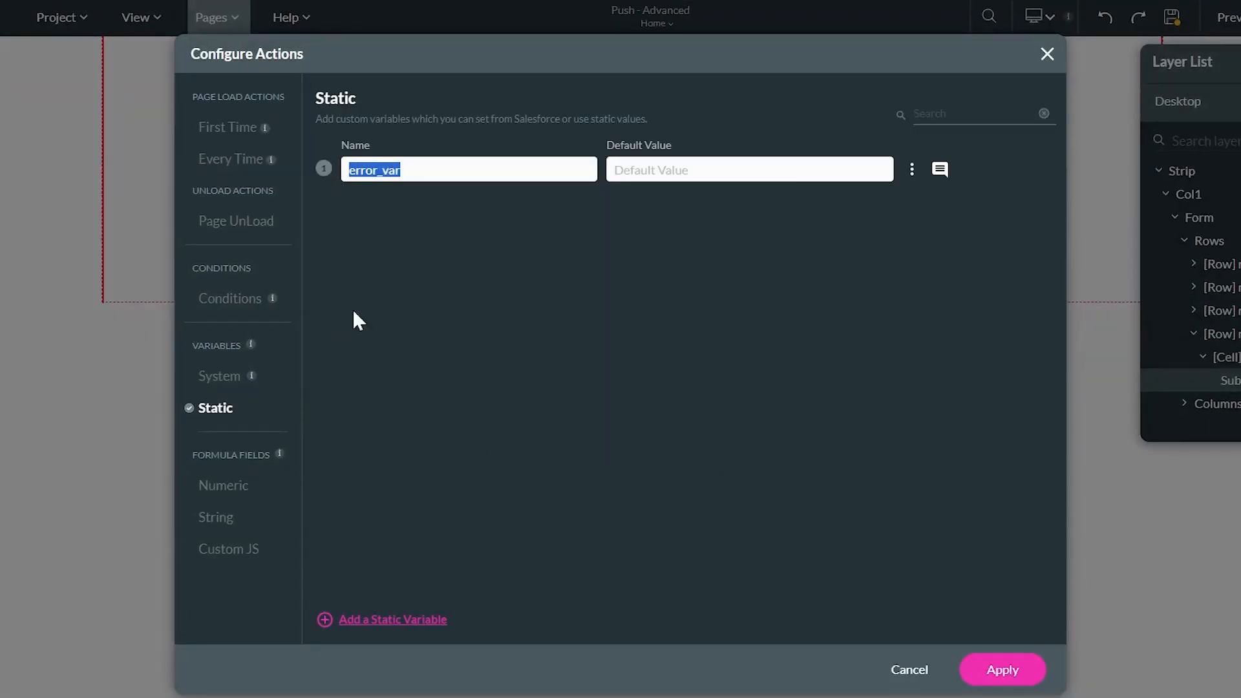
pyautogui.click(1046, 64)
# Confirm Debug Mode is on in the project's Tools settings and save the project
pyautogui.click(21, 152)
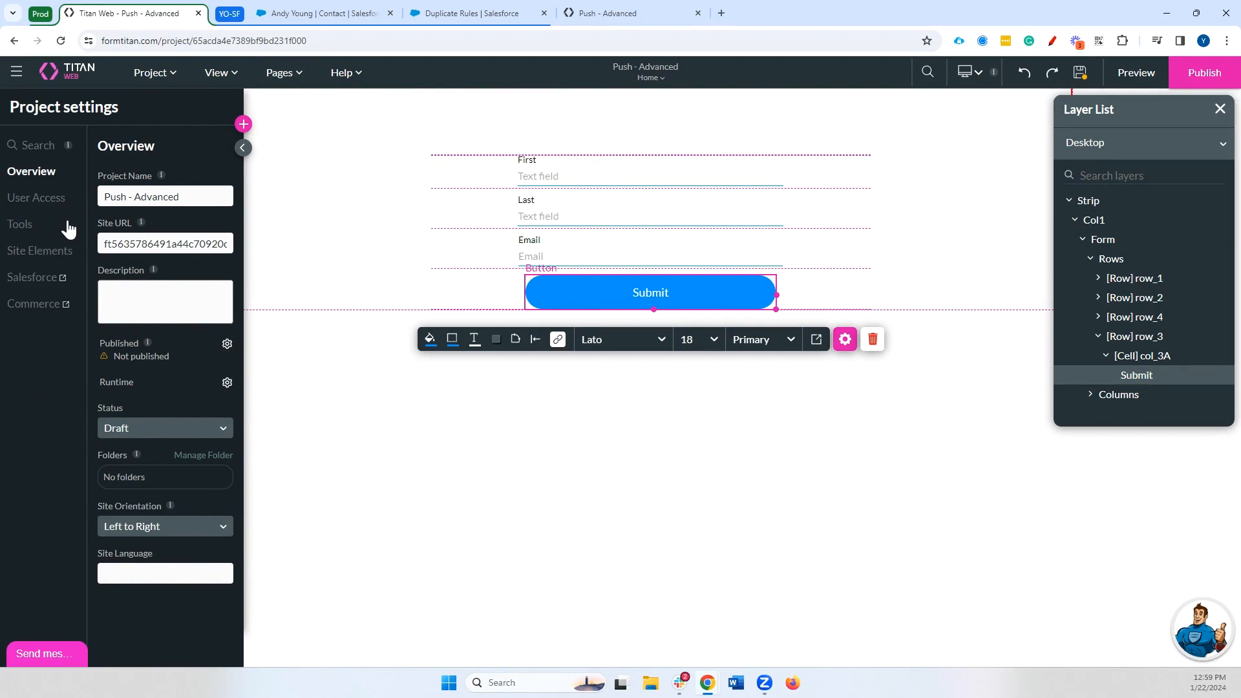
pyautogui.click(64, 225)
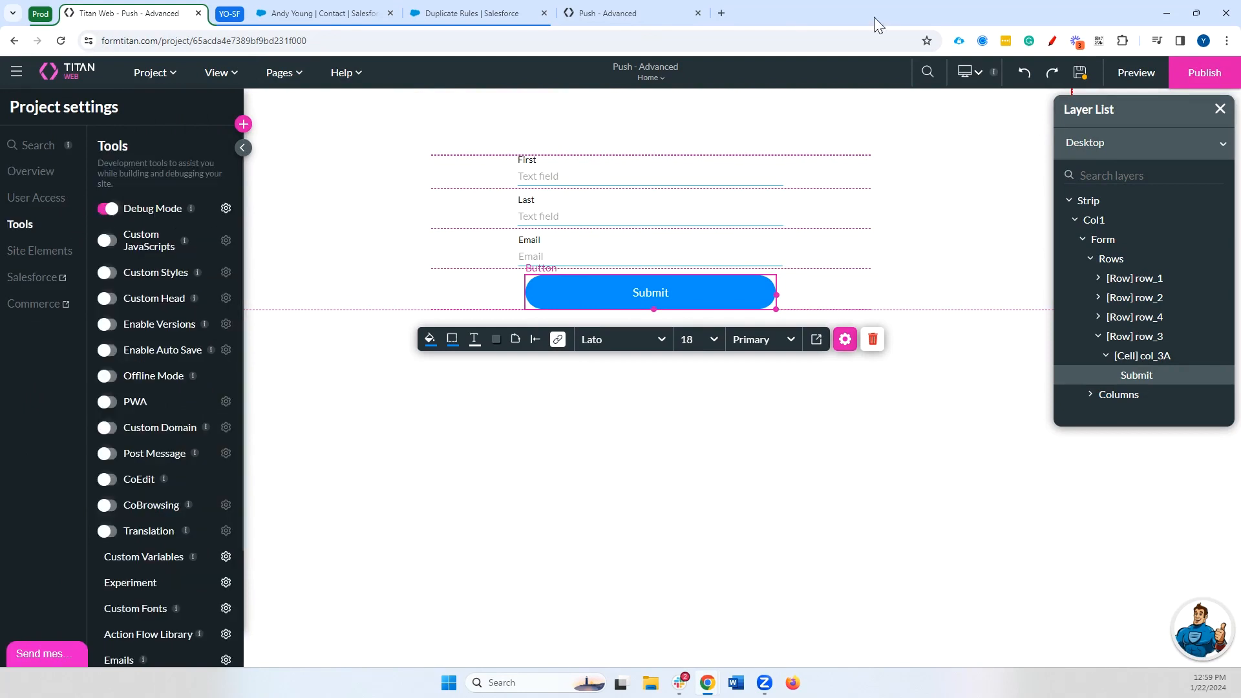
pyautogui.click(1087, 76)
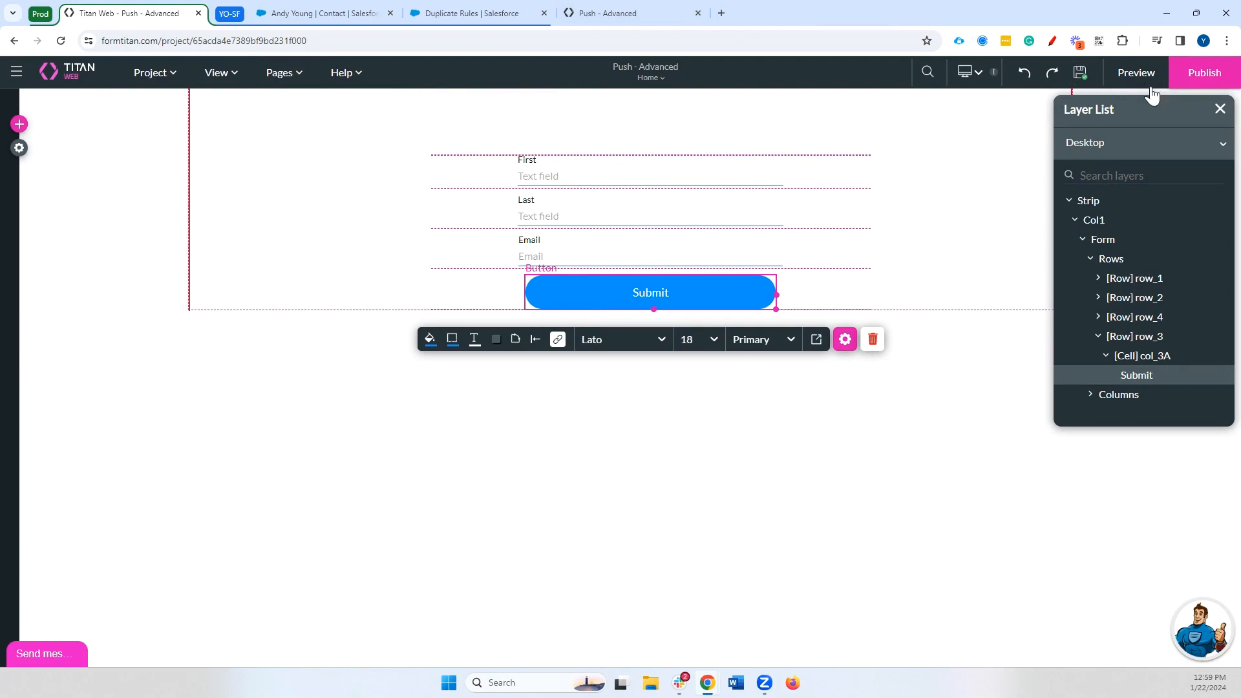
# Submit the preview with only 'aaaaaa' as first name and read error_var's REQUIRED_FIELD_MISSING [LastName] error in Debug
pyautogui.click(631, 18)
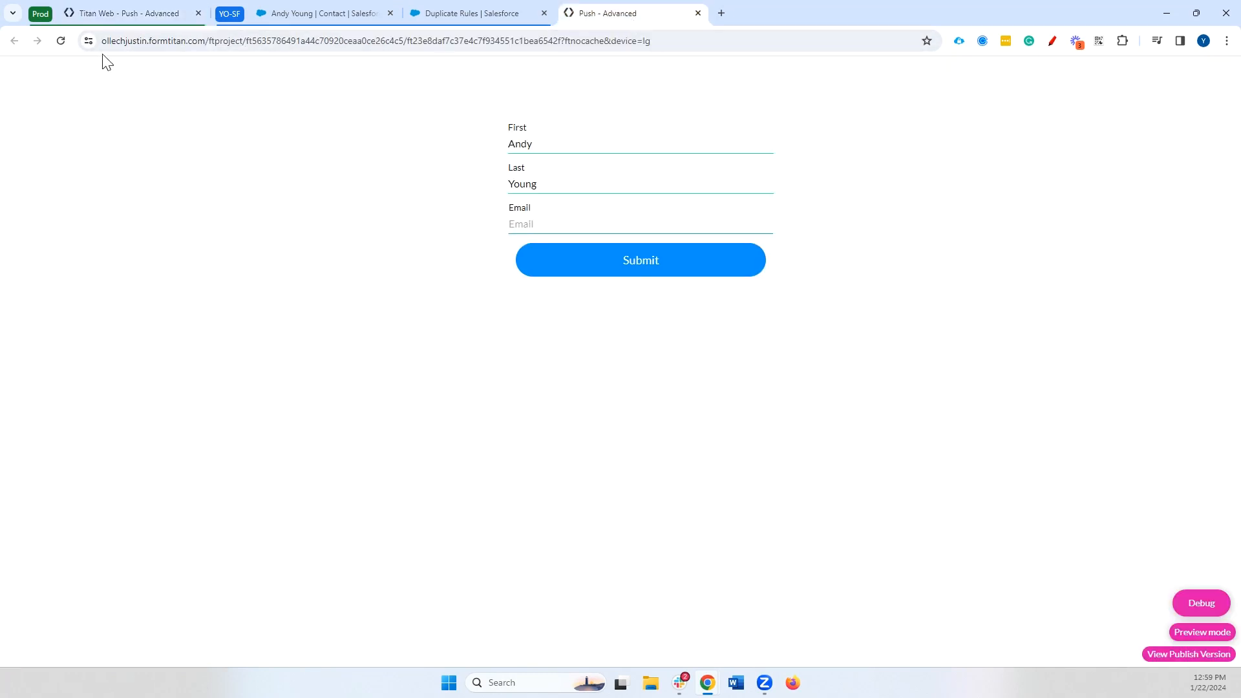
pyautogui.click(61, 40)
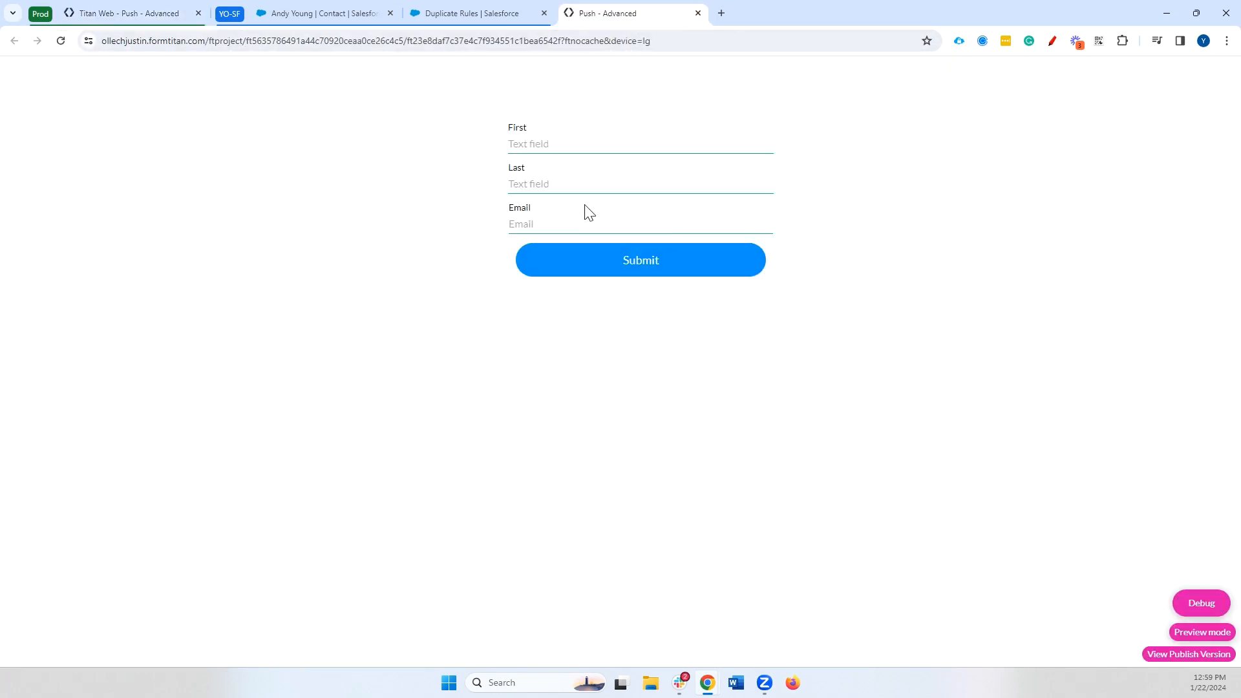
pyautogui.click(537, 139)
pyautogui.write('aaa')
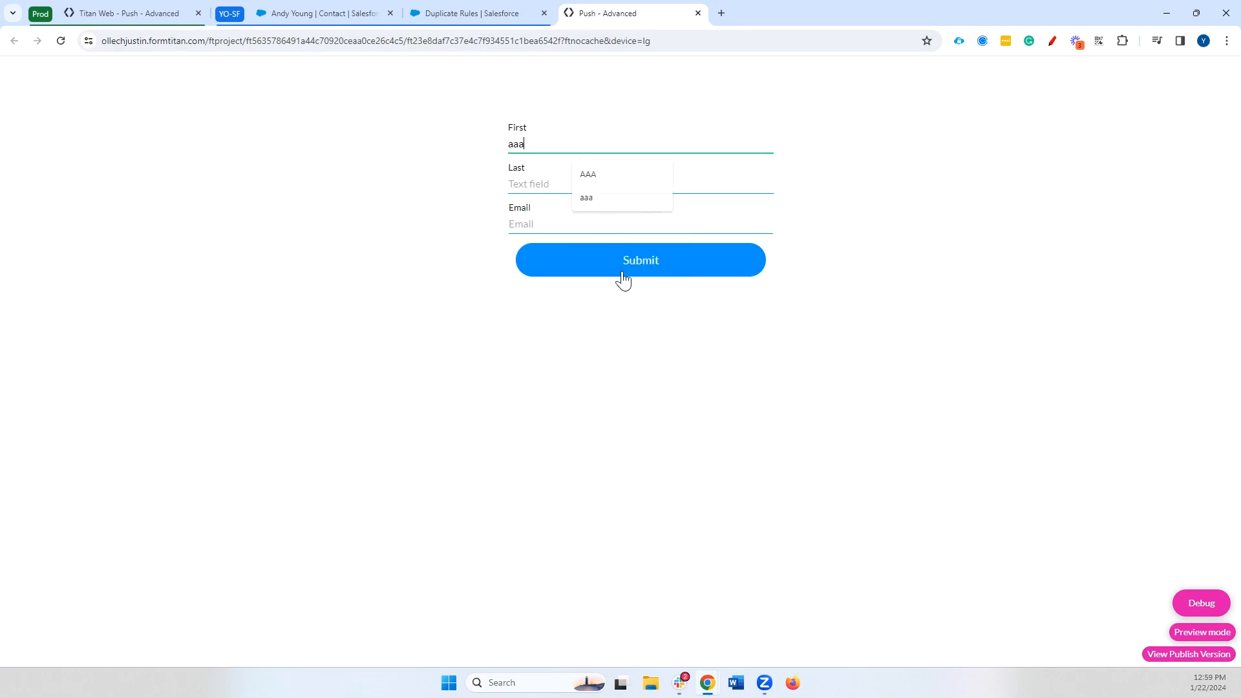
pyautogui.write('aaa')
pyautogui.click(607, 263)
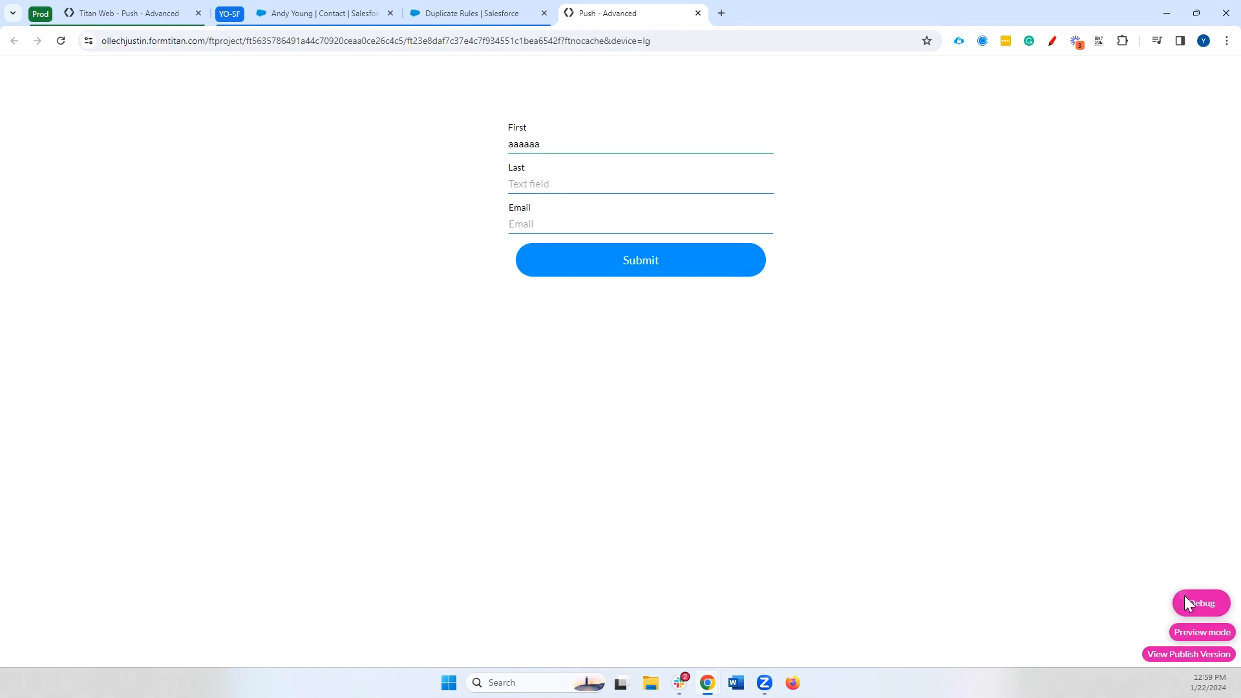
pyautogui.click(1188, 603)
pyautogui.moveTo(446, 325); pyautogui.dragTo(820, 332)
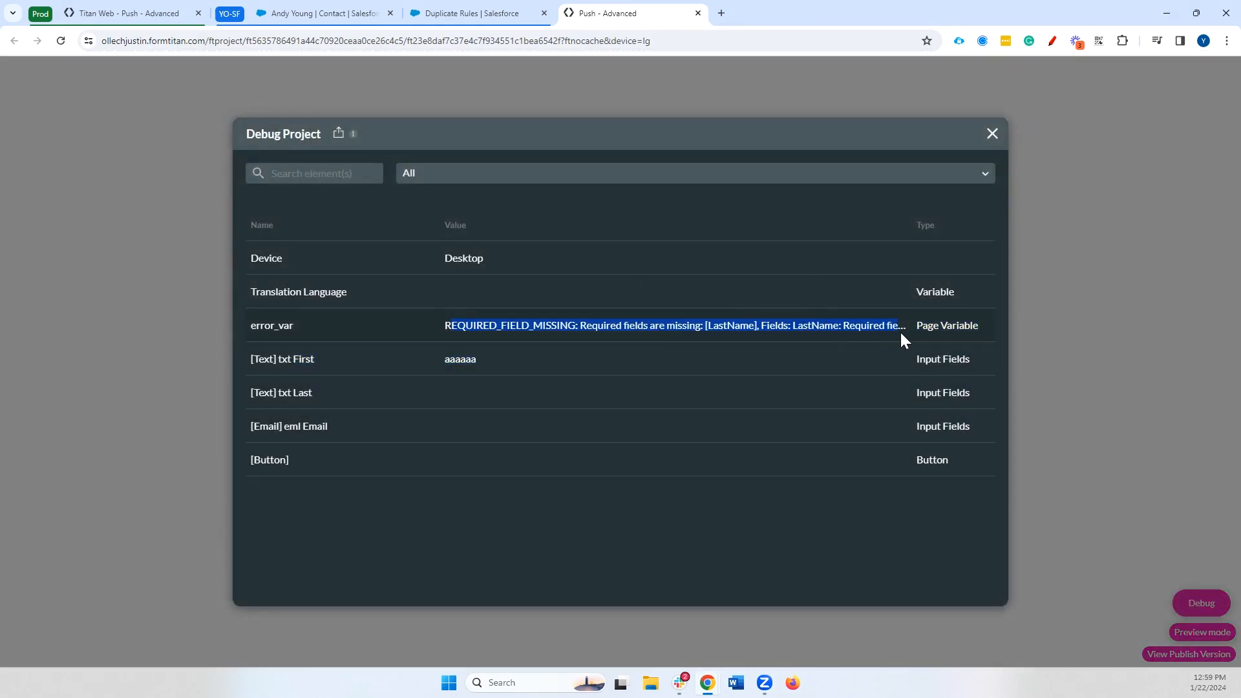